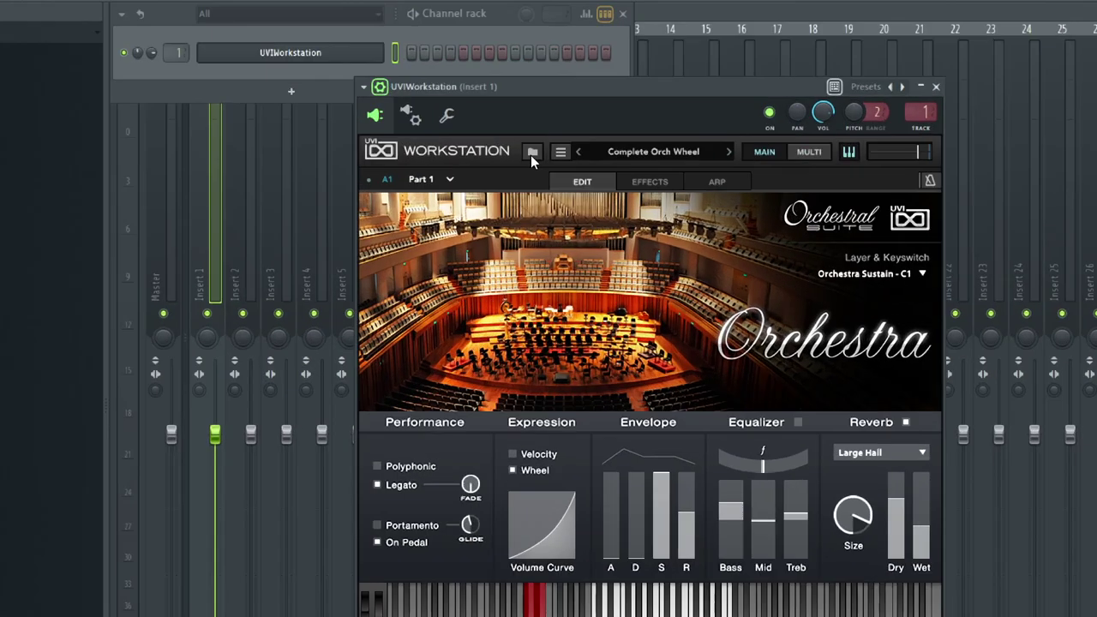
Browse the Orchestral Suite soundbank's instrument categories, including percussions, strings, woodwinds, choirs and orchestra, to examine the presets in each
left_click(530, 153)
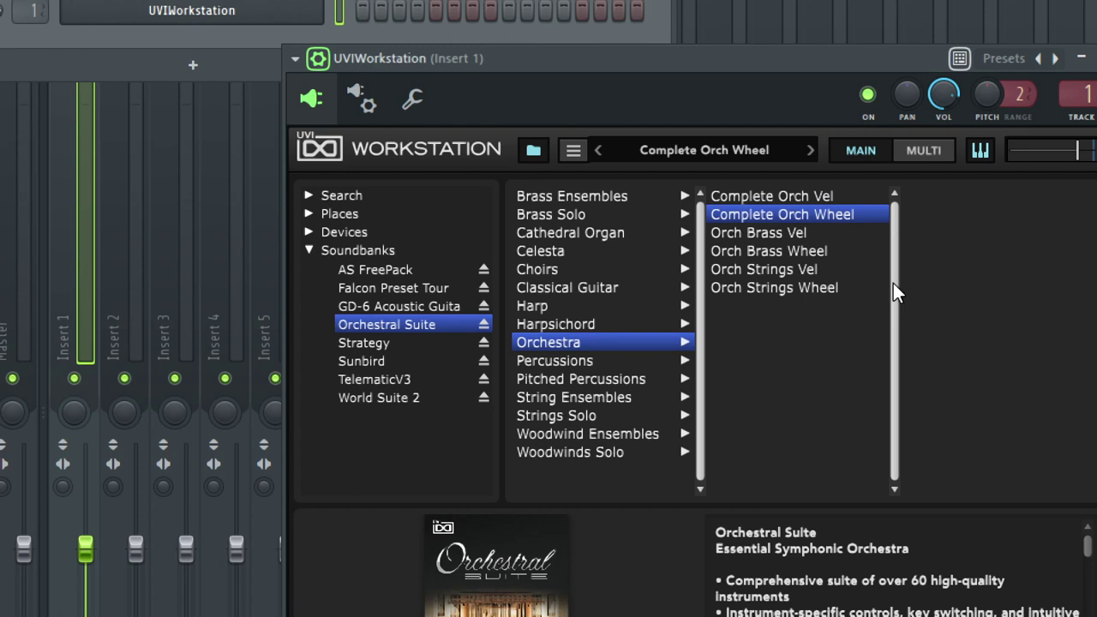
left_click(527, 360)
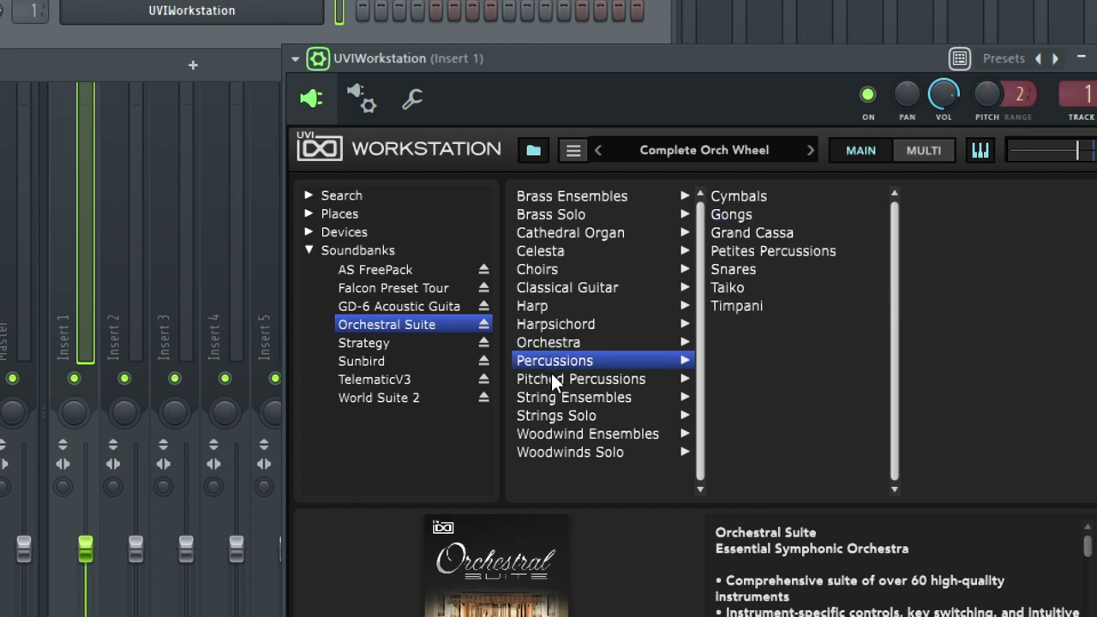
left_click(559, 378)
left_click(582, 398)
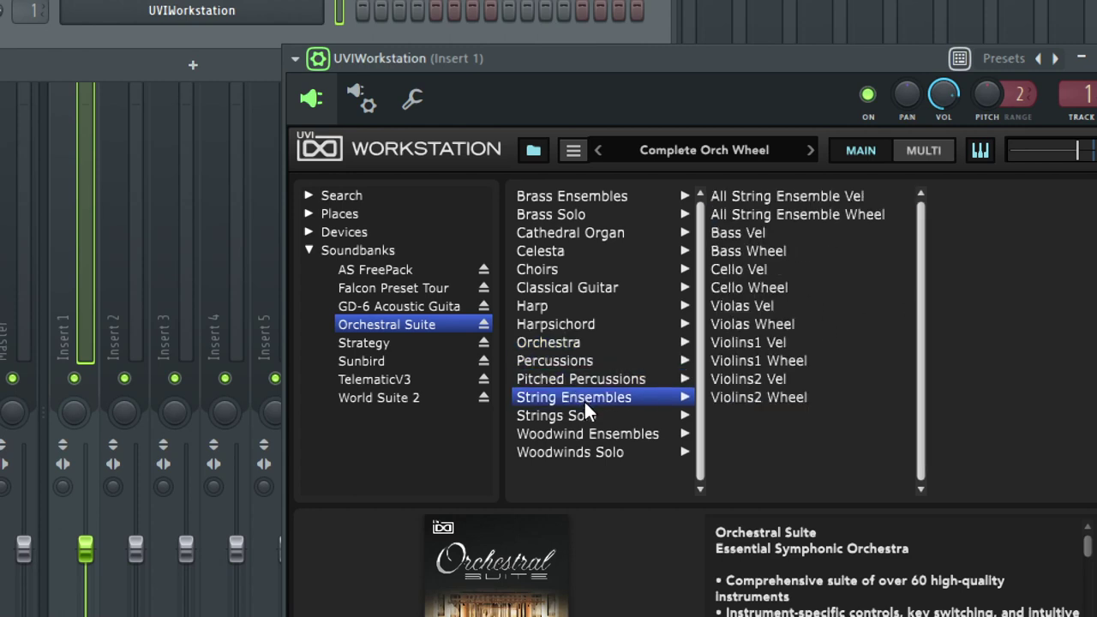
left_click(584, 417)
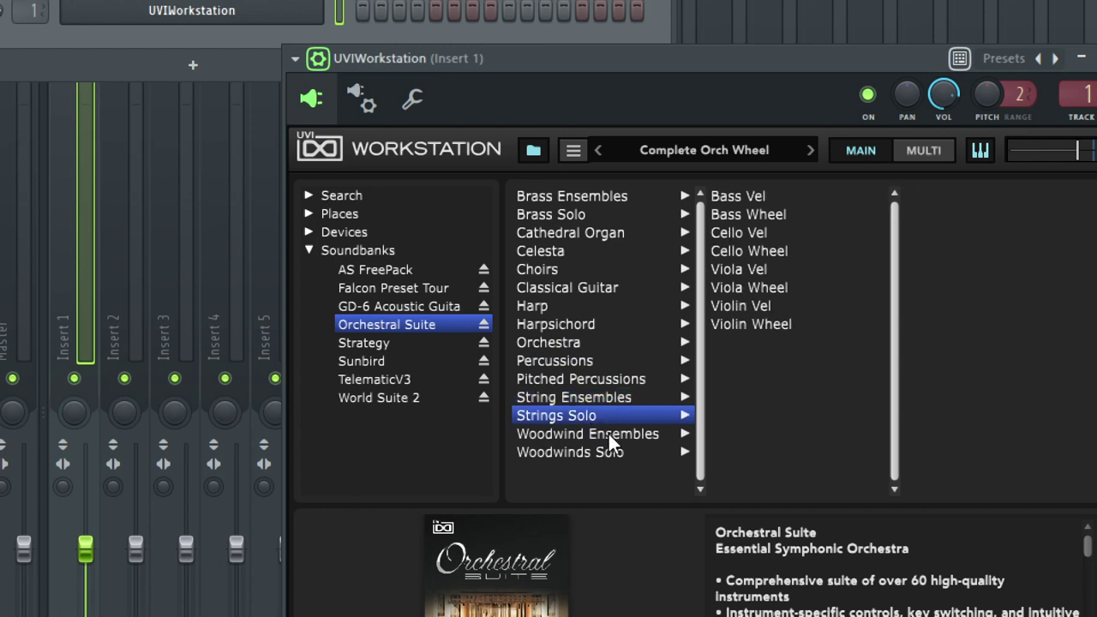
left_click(608, 434)
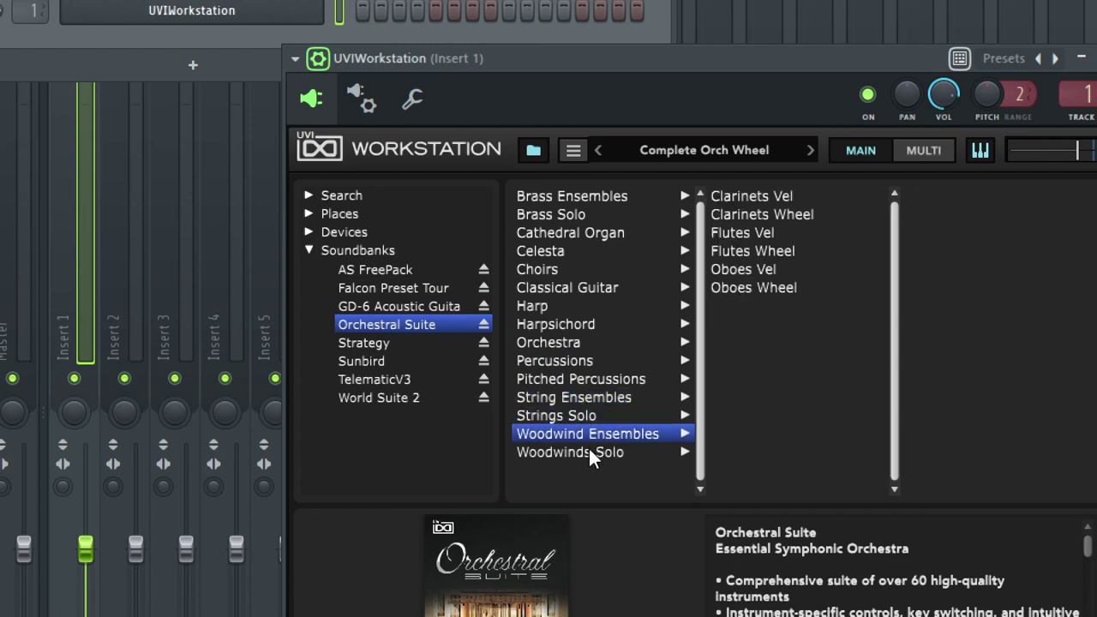
left_click(592, 452)
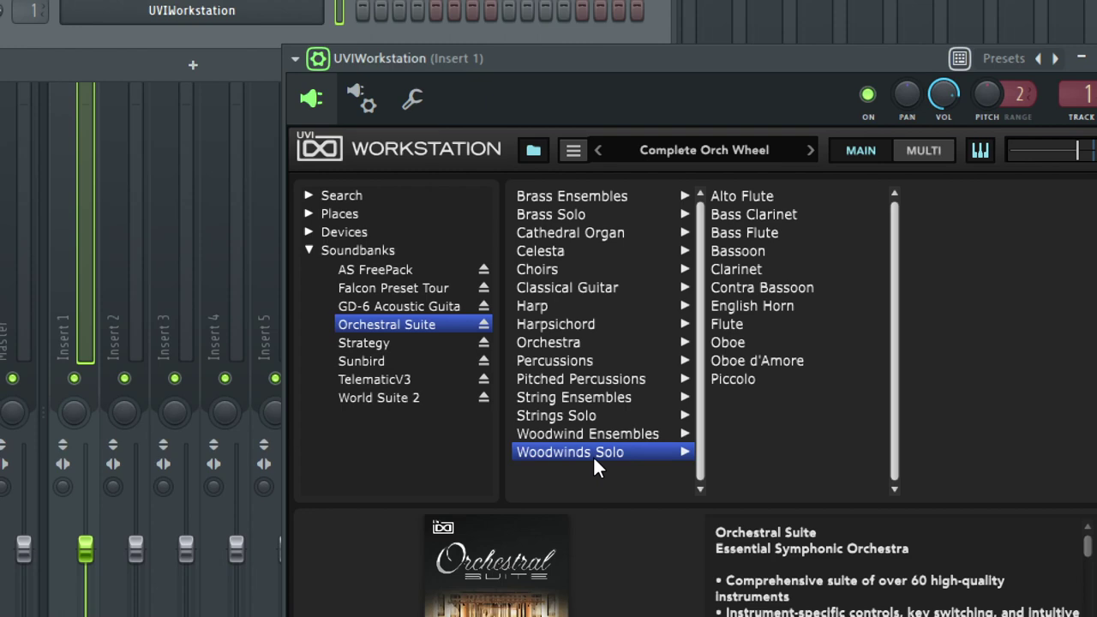
left_click(538, 268)
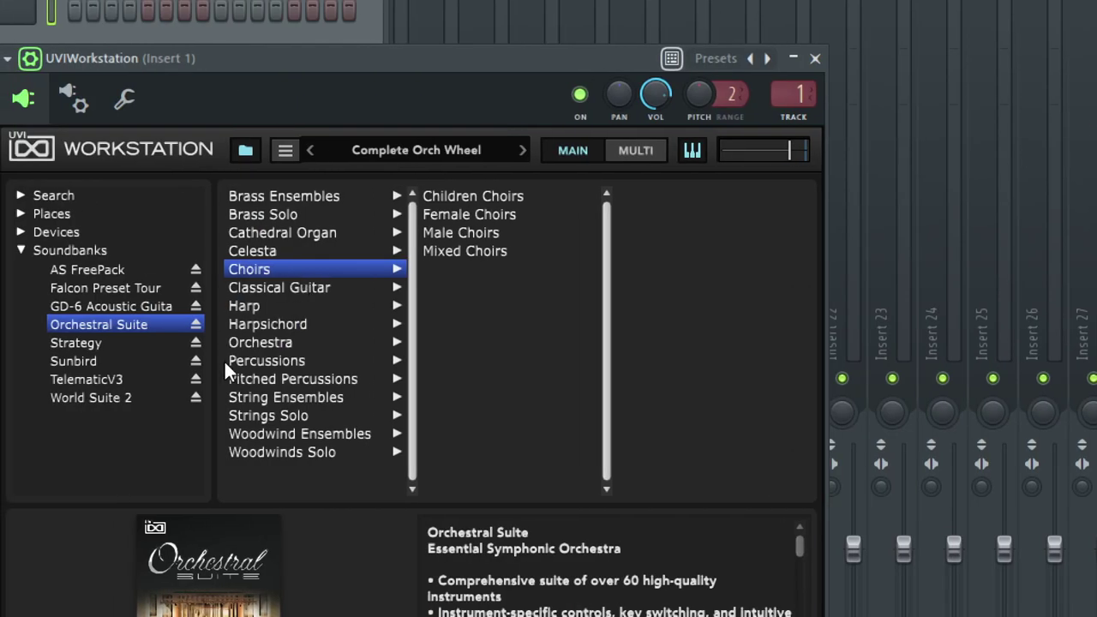
left_click(252, 342)
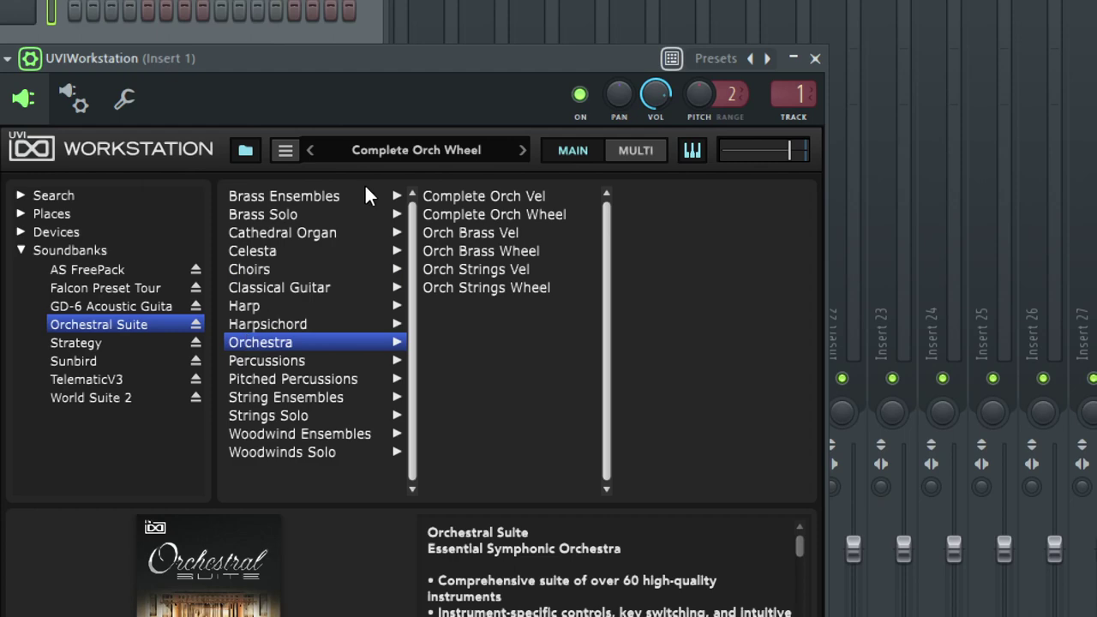
left_click(281, 382)
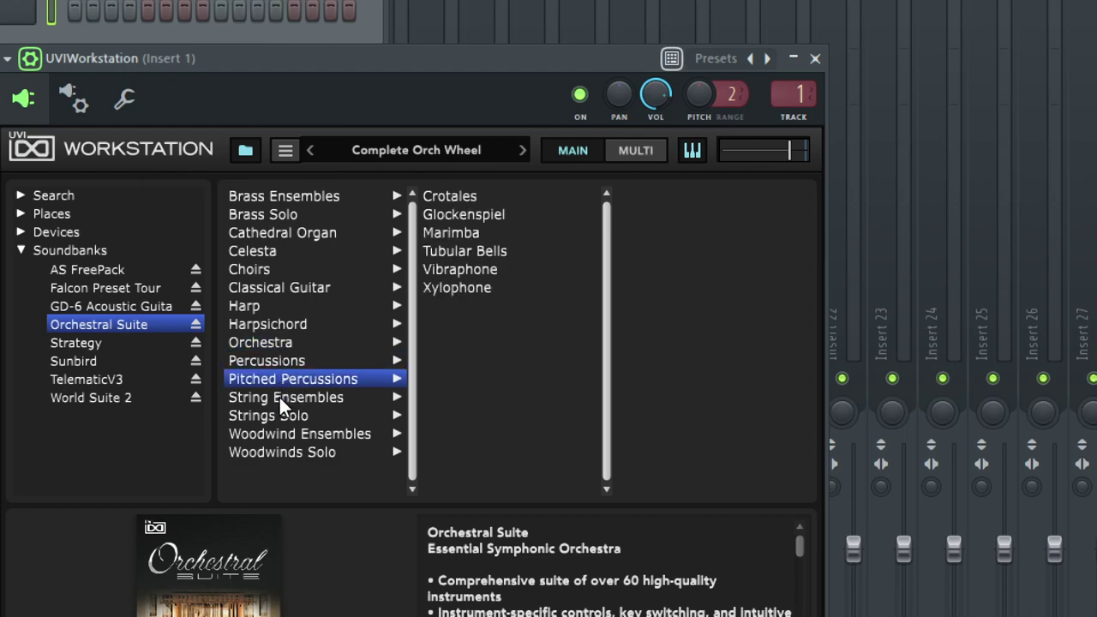
left_click(249, 362)
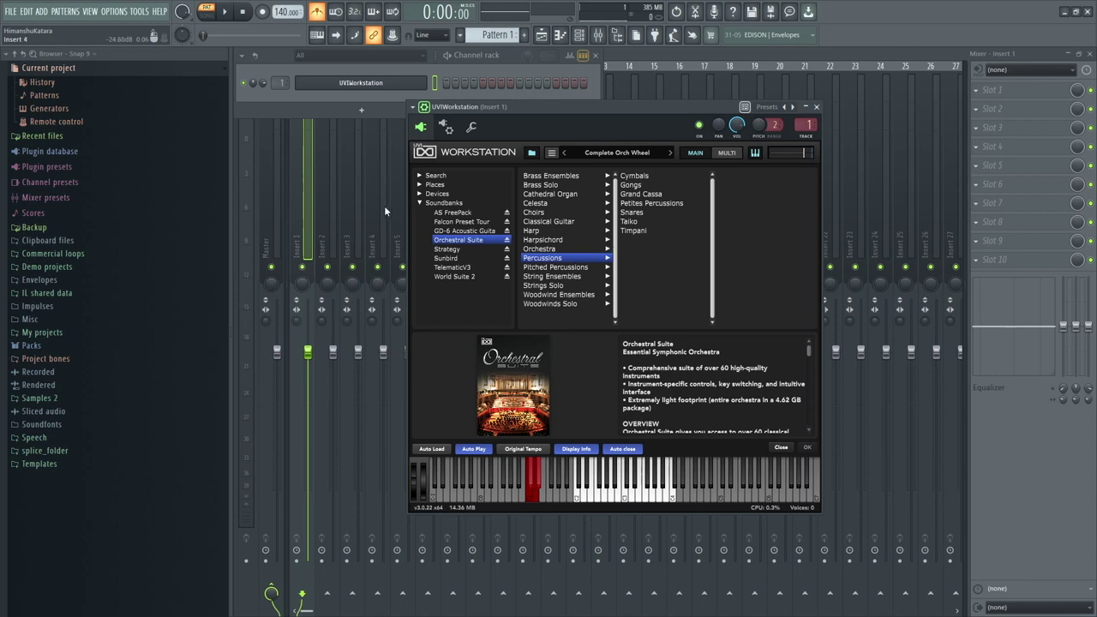
Load the Children Choirs preset from the Choirs category and advance through Female Choirs to Male Choirs
left_click(535, 213)
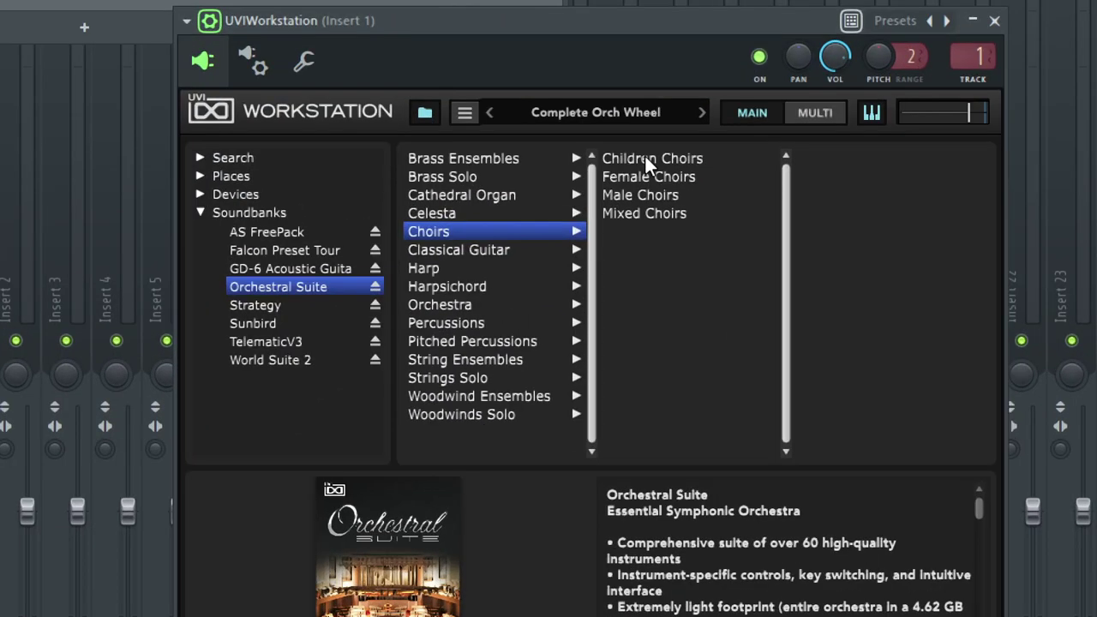
double_click(644, 157)
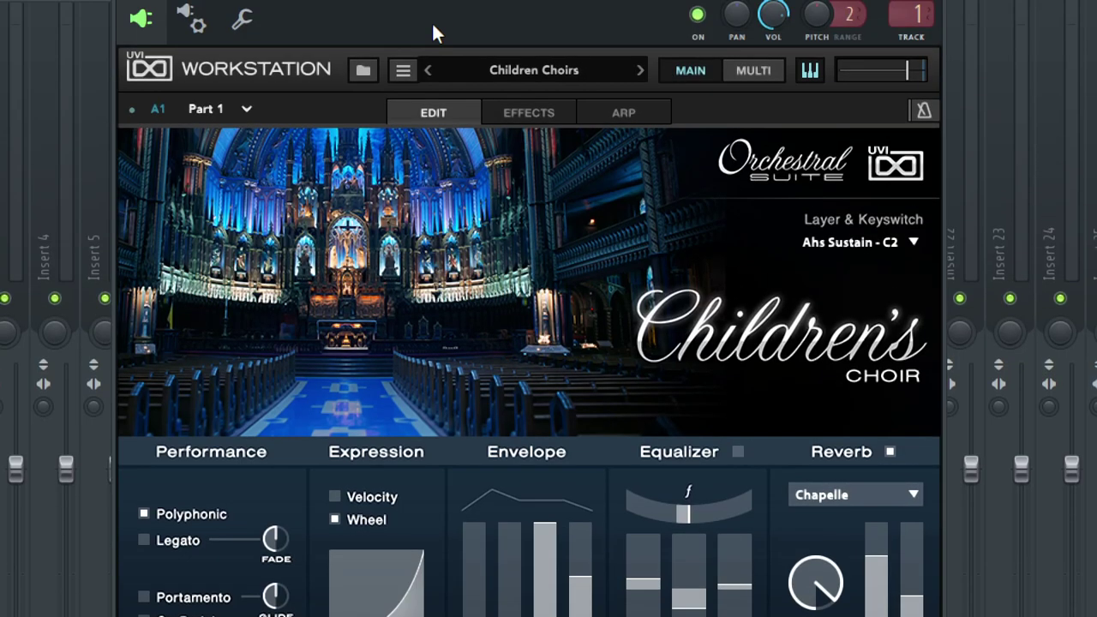
left_click(641, 68)
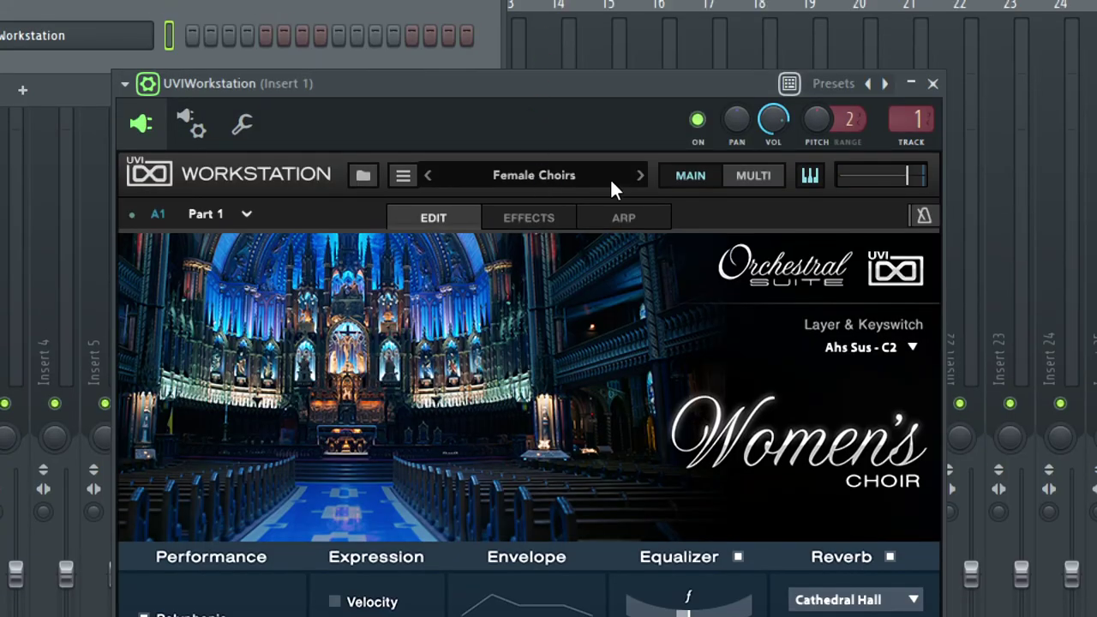
left_click(639, 175)
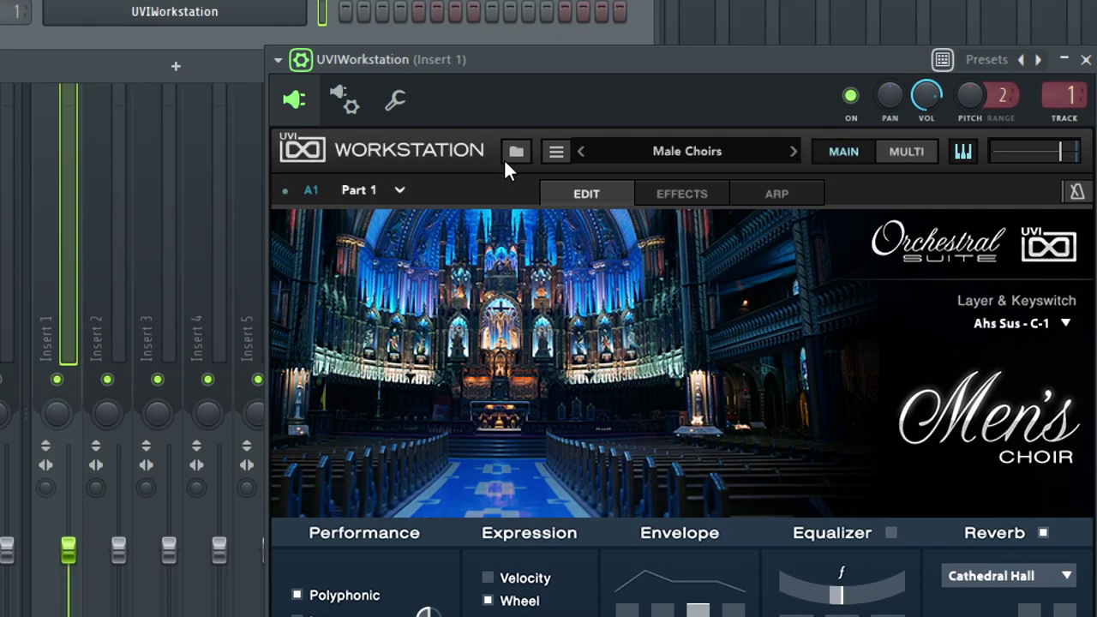
Load the Complete Orch Wheel preset from the Orchestra category and set its performance mode to Polyphonic
left_click(531, 152)
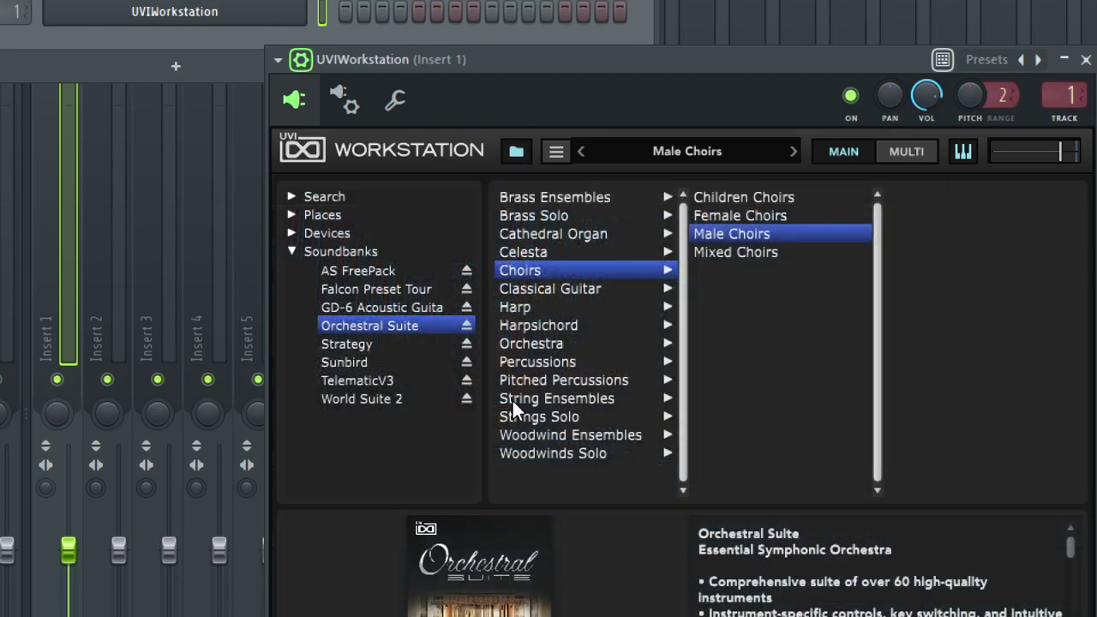
left_click(553, 347)
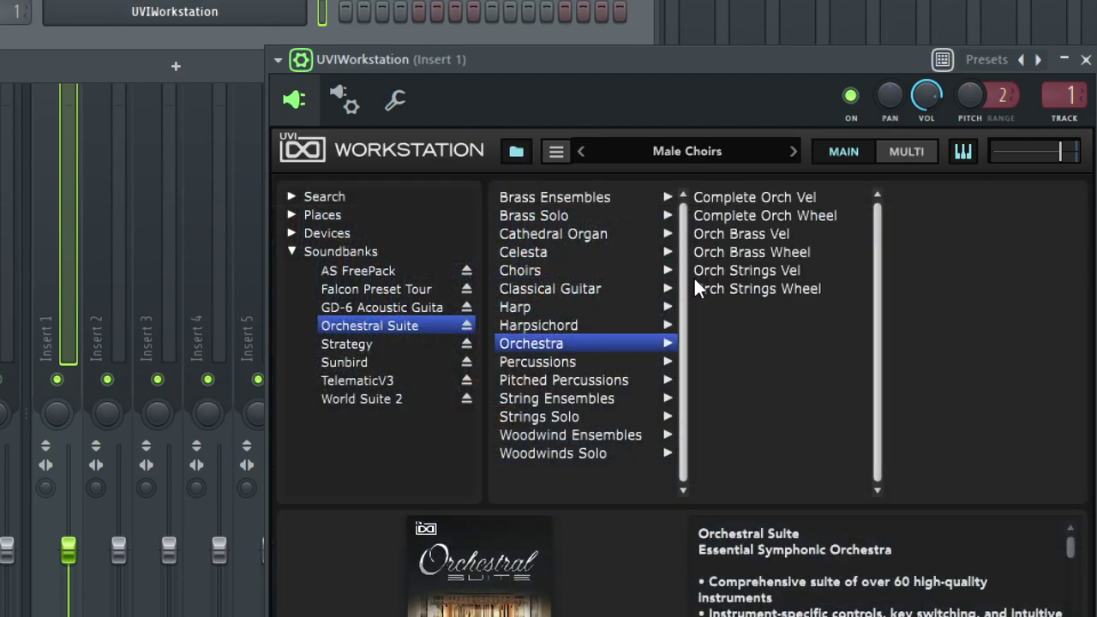
left_click(721, 221)
double_click(721, 222)
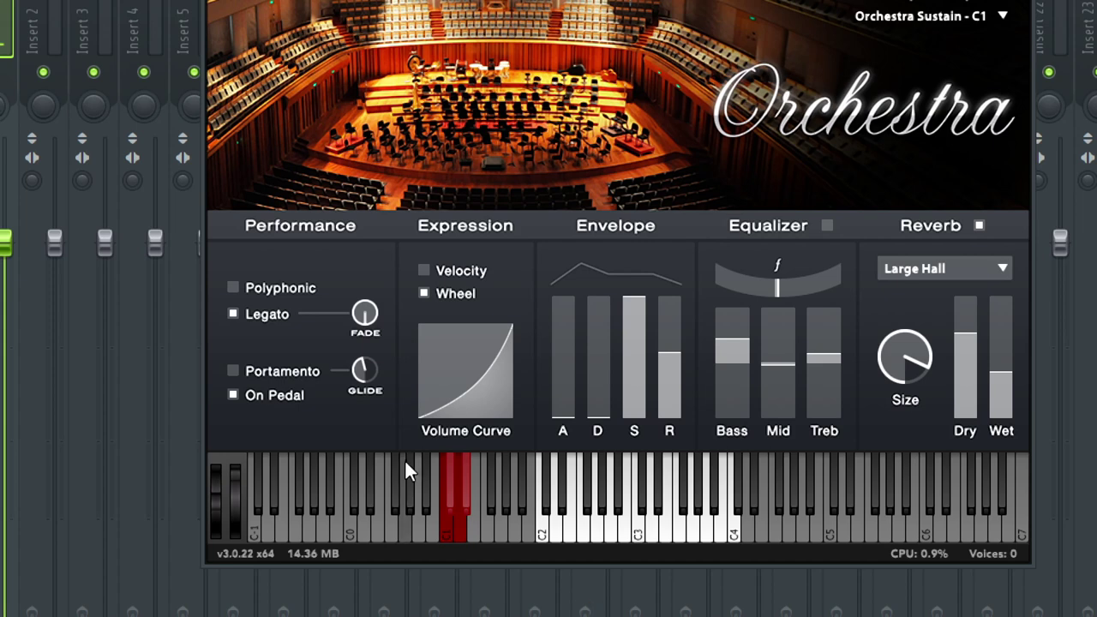
left_click(234, 287)
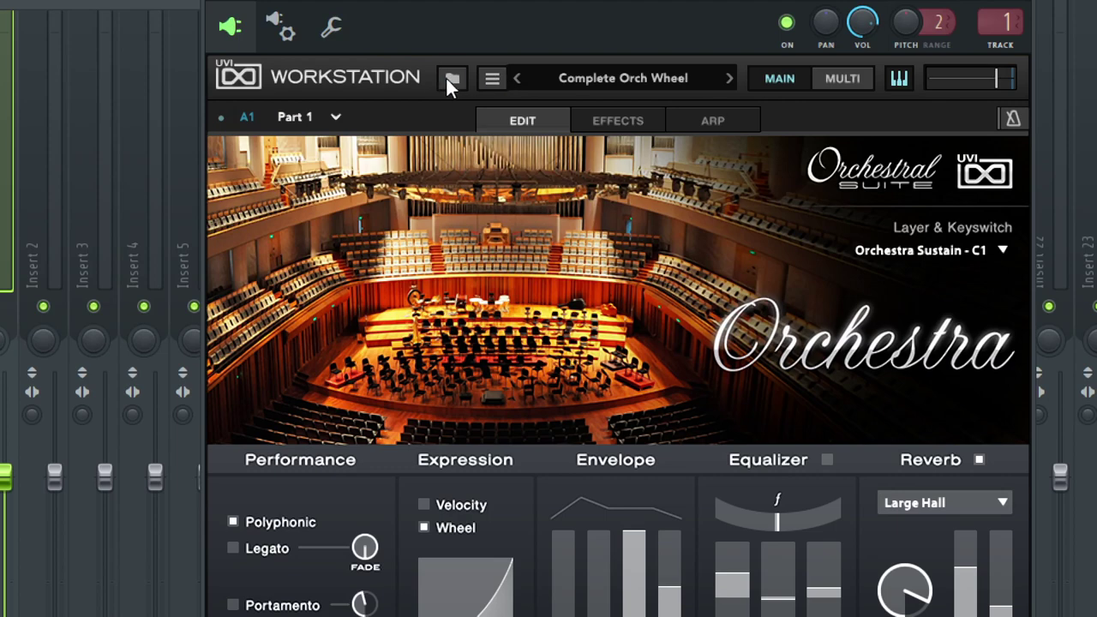
Audition the Orch Brass Wheel and Orch Strings Wheel presets from the Orchestra category, one after the other
left_click(452, 79)
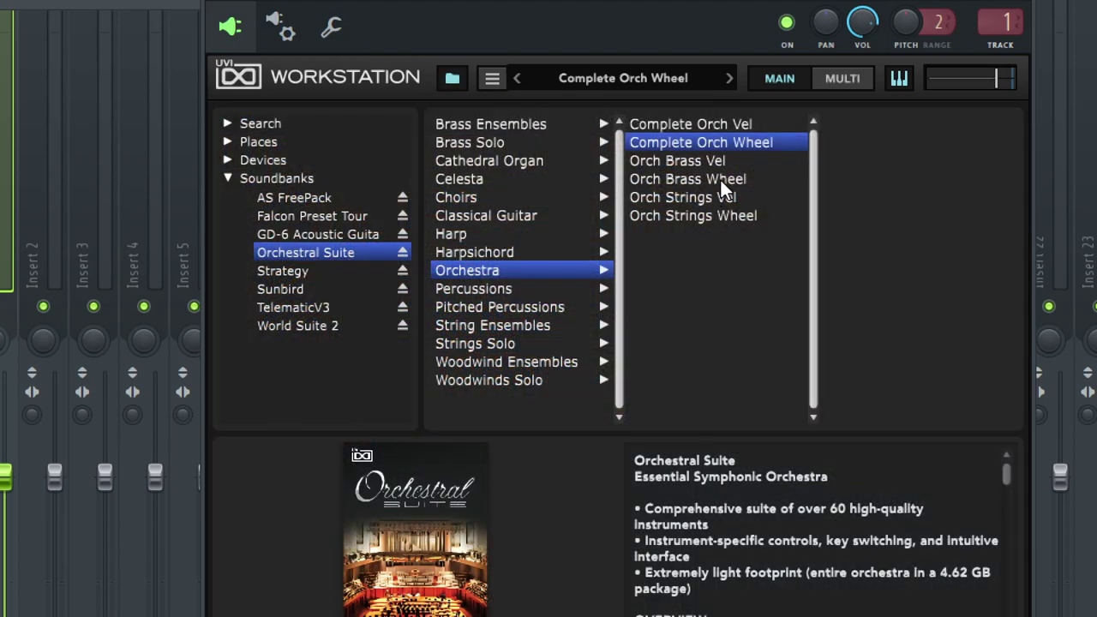
double_click(725, 178)
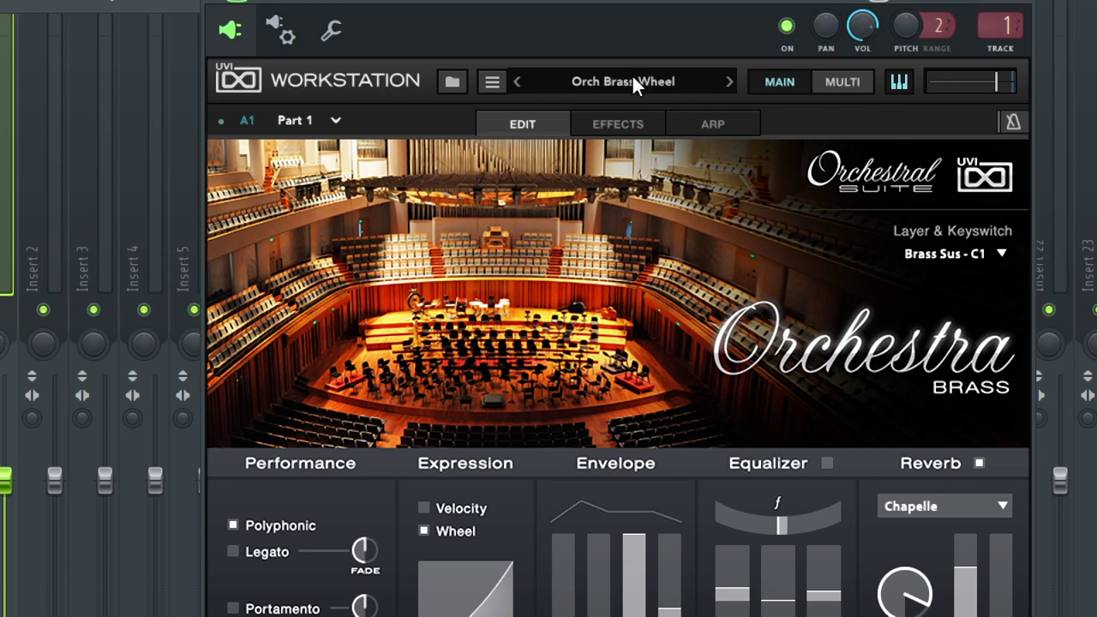
left_click(454, 83)
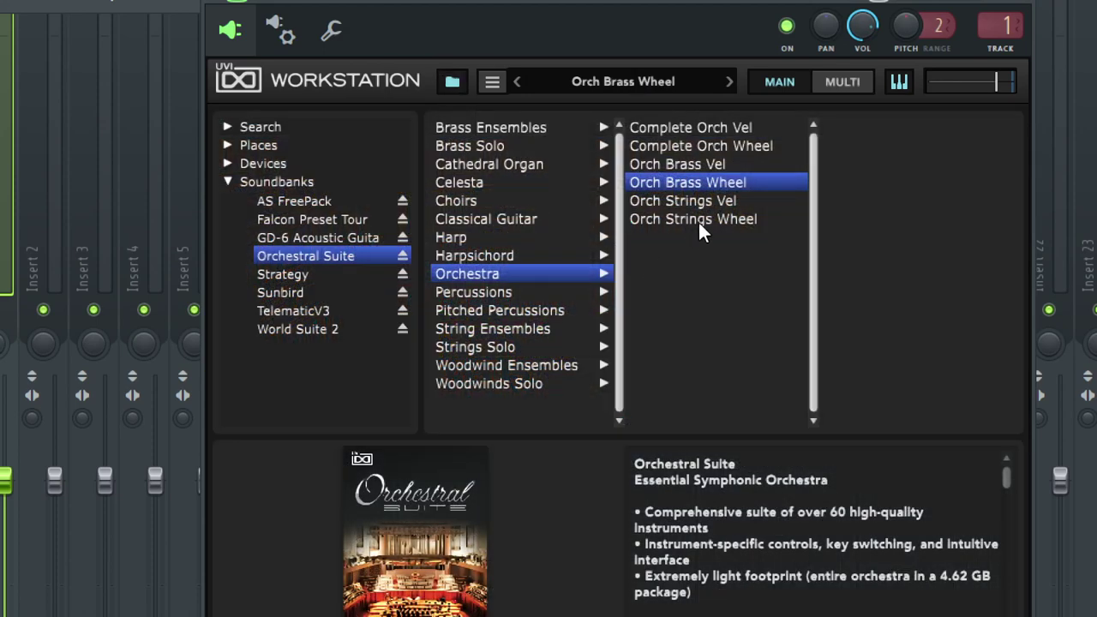
double_click(716, 217)
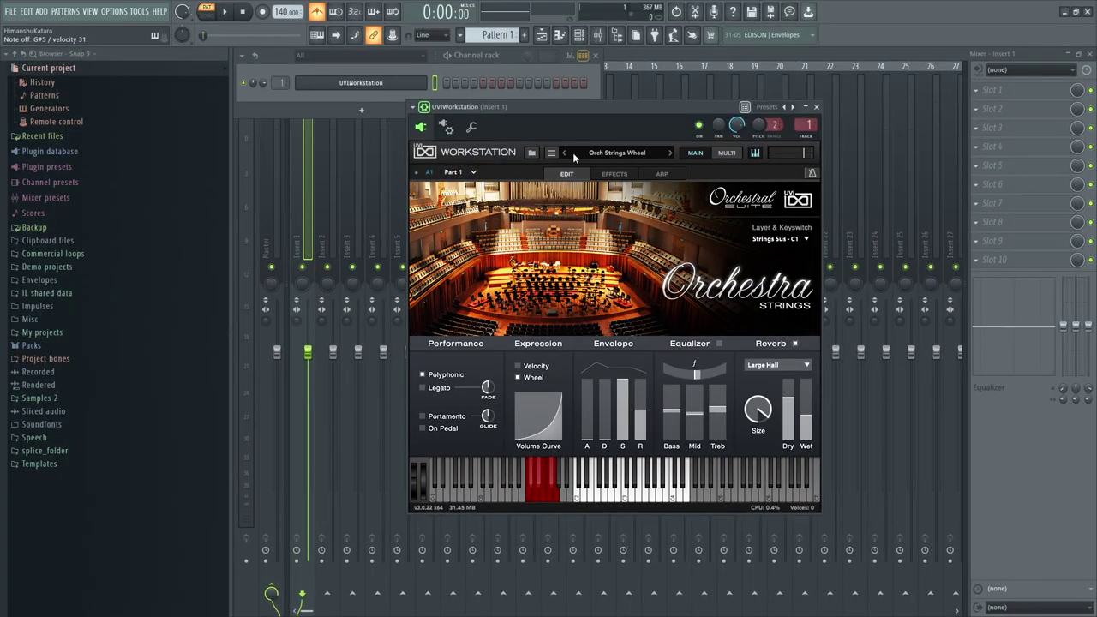
Audition the Cymbals preset from the Percussions category and load the Gongs preset after it
left_click(535, 154)
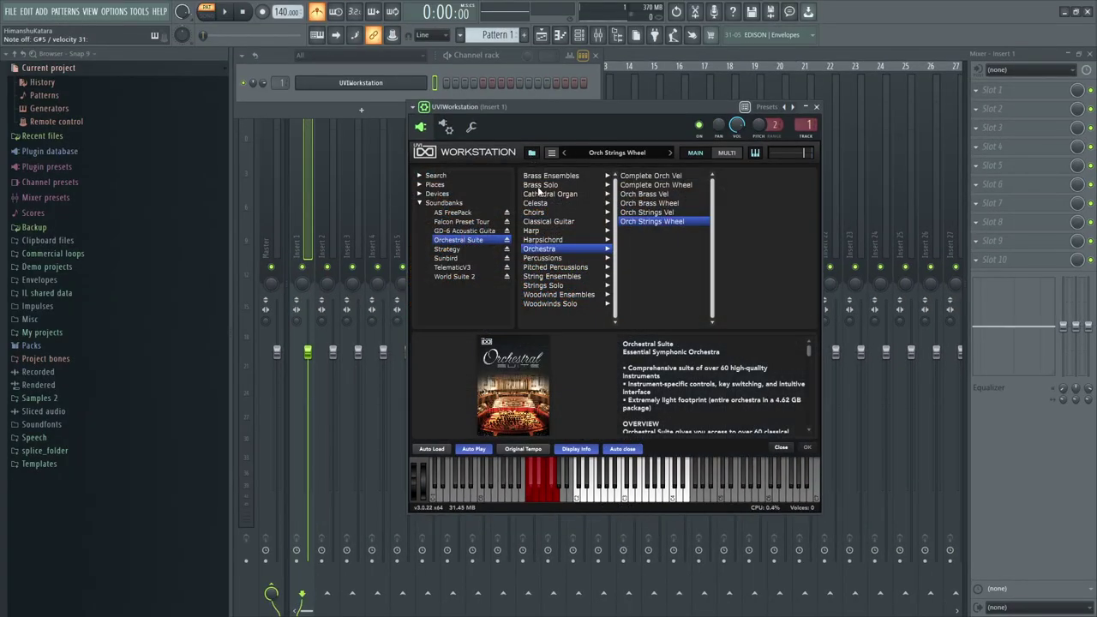
left_click(551, 259)
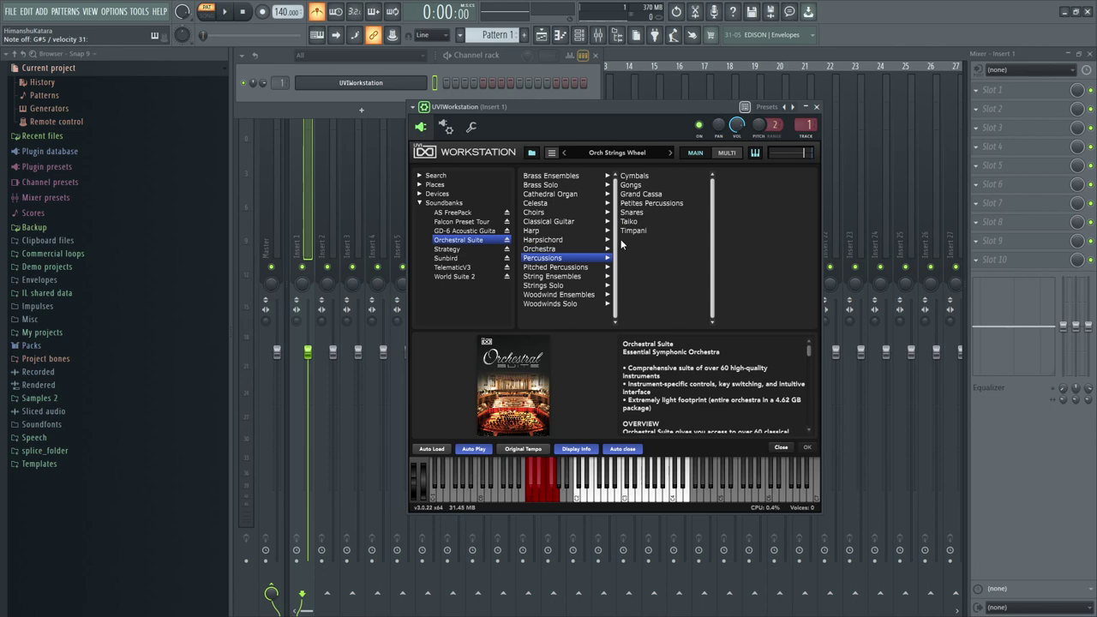
left_click(635, 177)
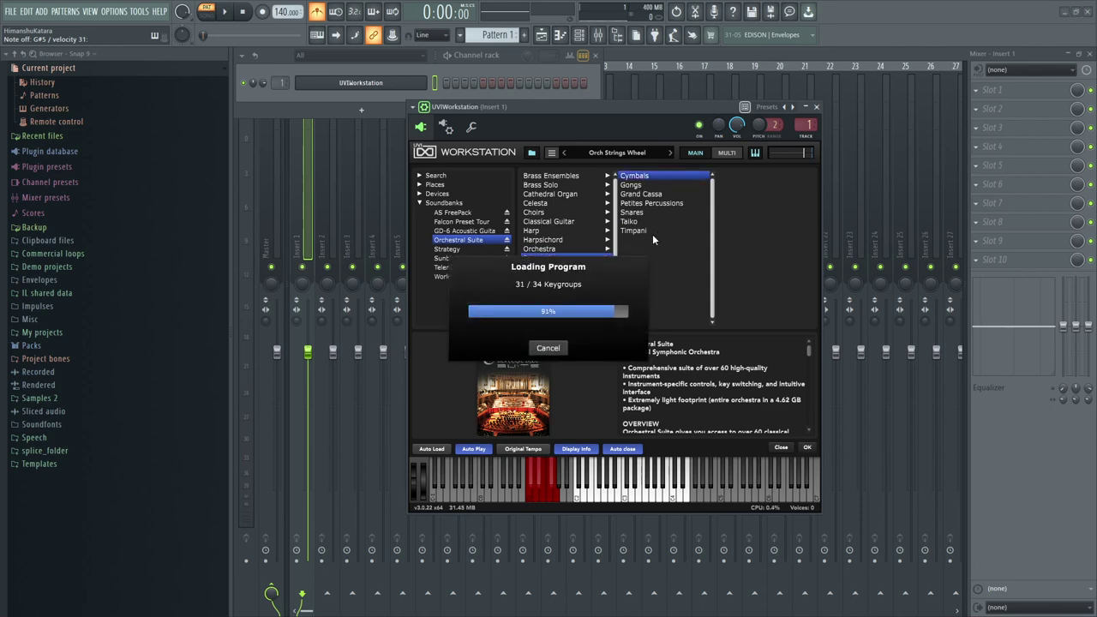
left_click(610, 493)
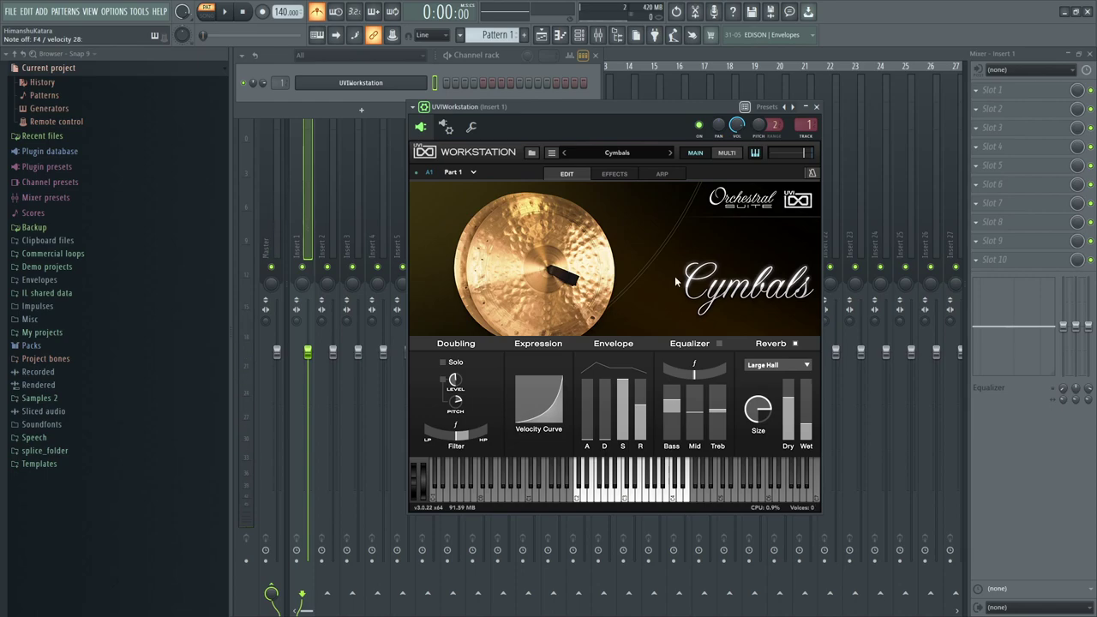
left_click(532, 153)
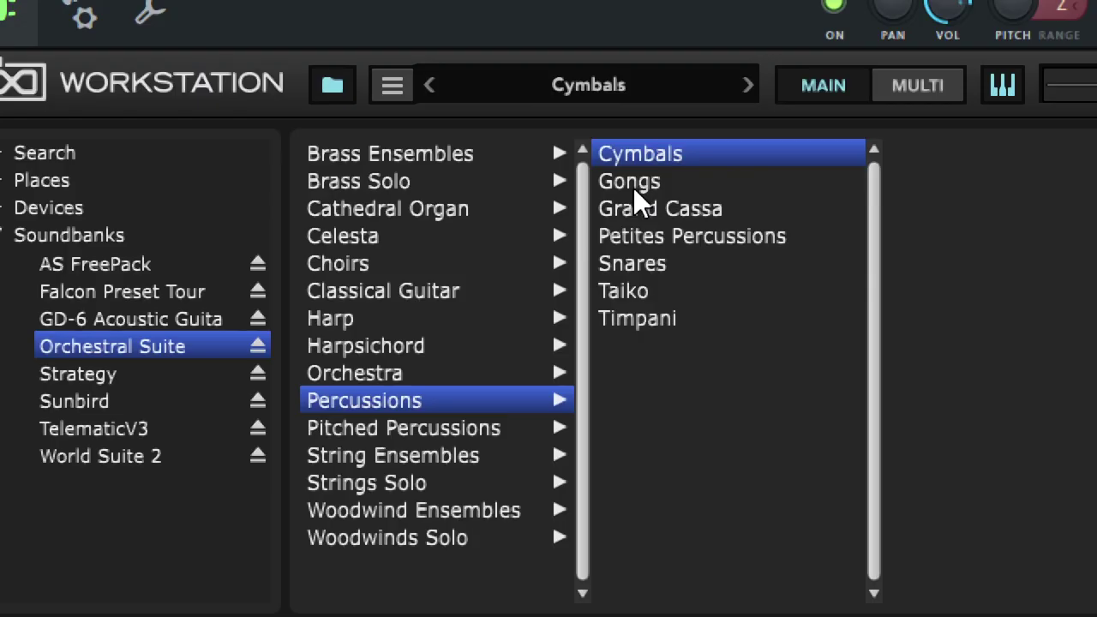
left_click(633, 189)
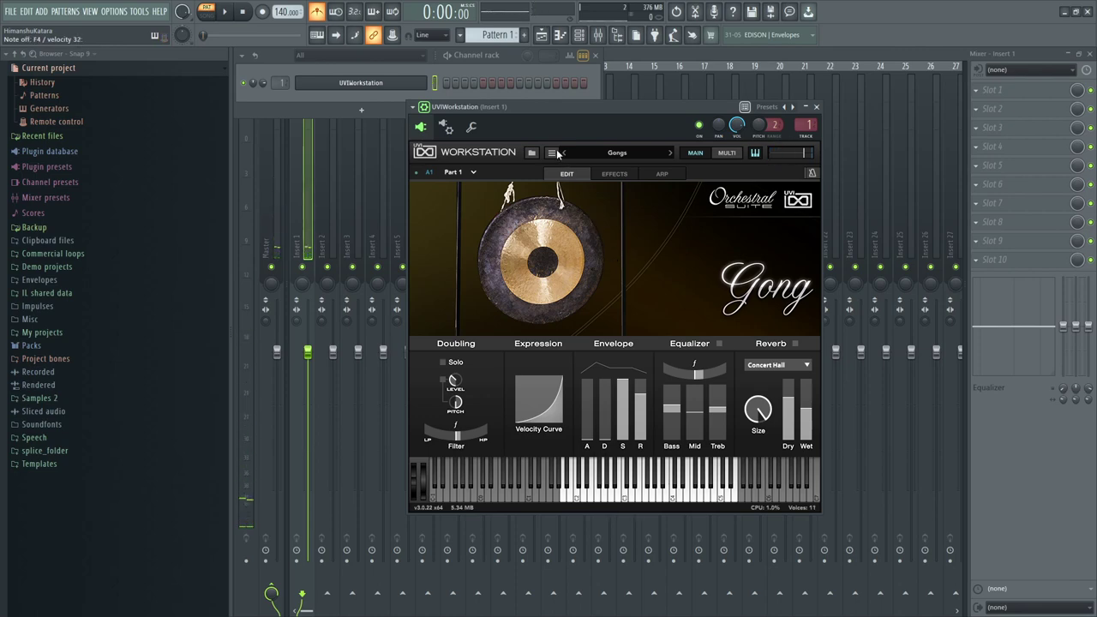
Load the Grand Cassa preset from the Percussions category and lower its equalizer Bass level to the flat midpoint
left_click(531, 153)
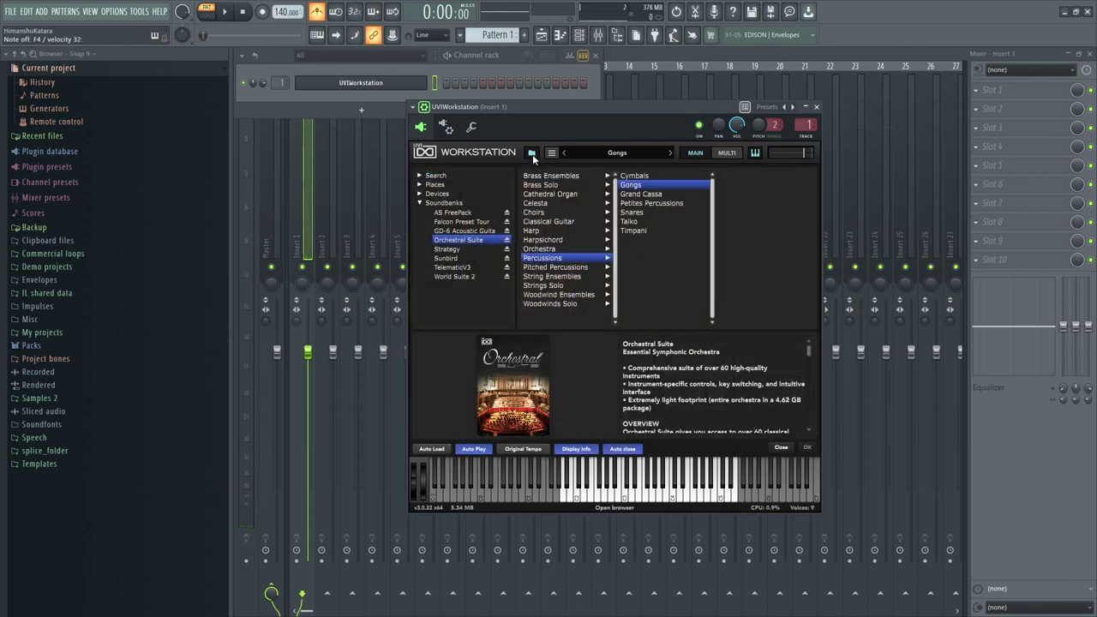
double_click(638, 194)
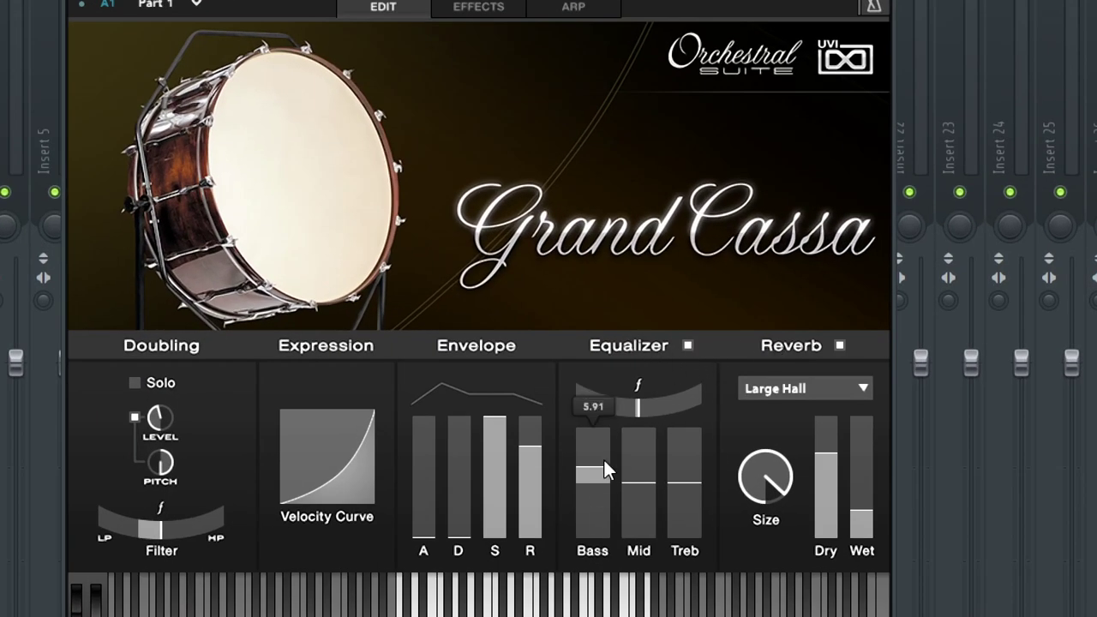
left_click_drag(604, 460, 608, 482)
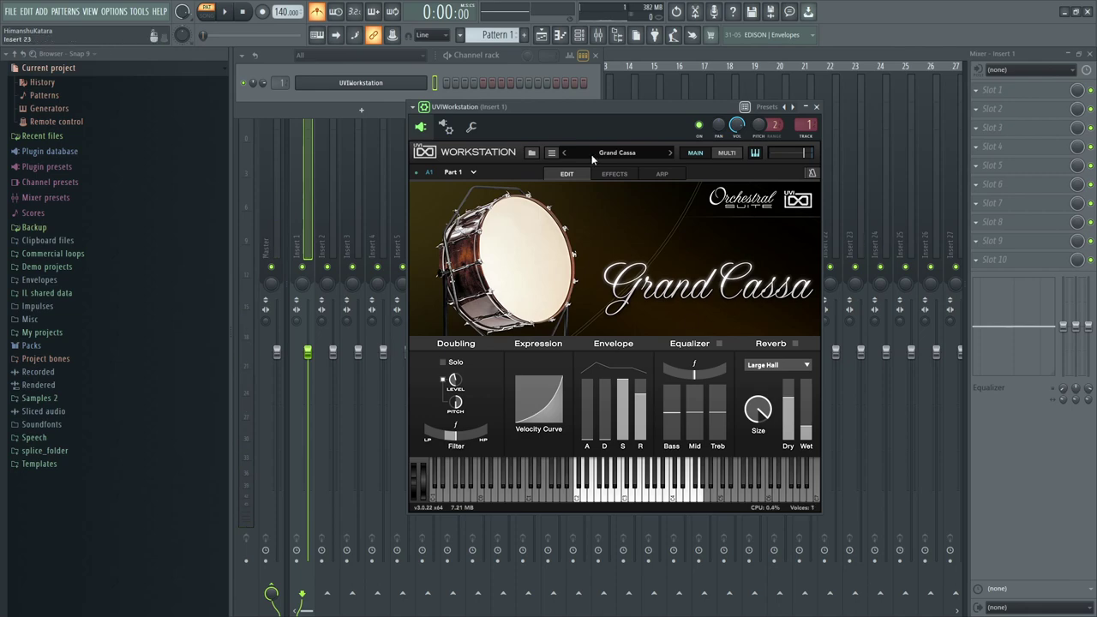
Load the Petites Percussions preset and switch its instrument selection to Bells and Cowbells - C1 with the keyswitch
left_click(531, 152)
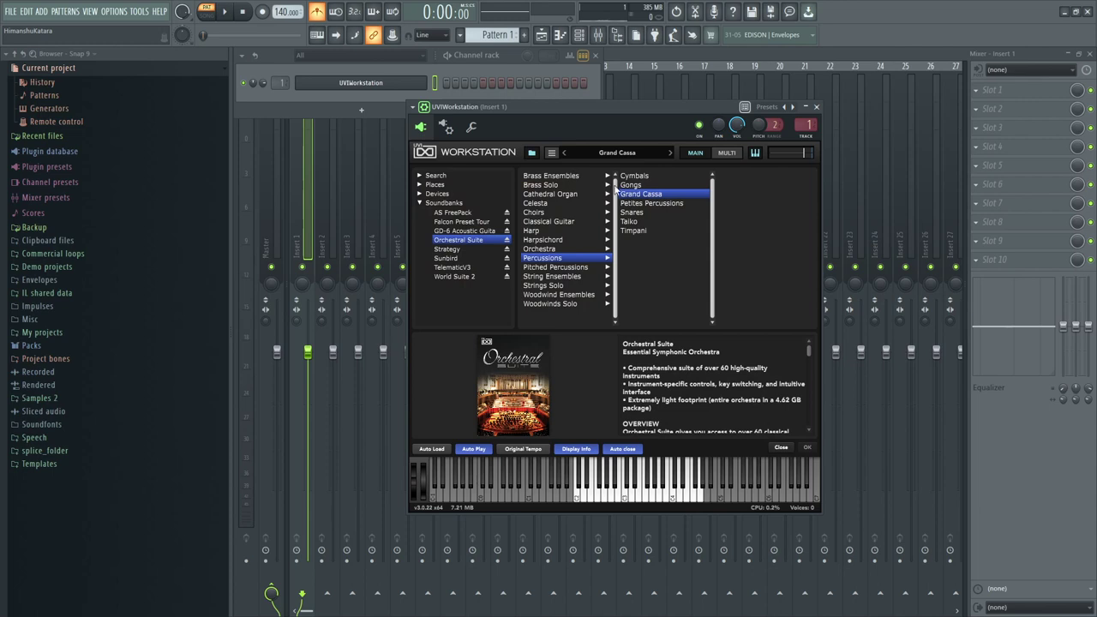
left_click(643, 206)
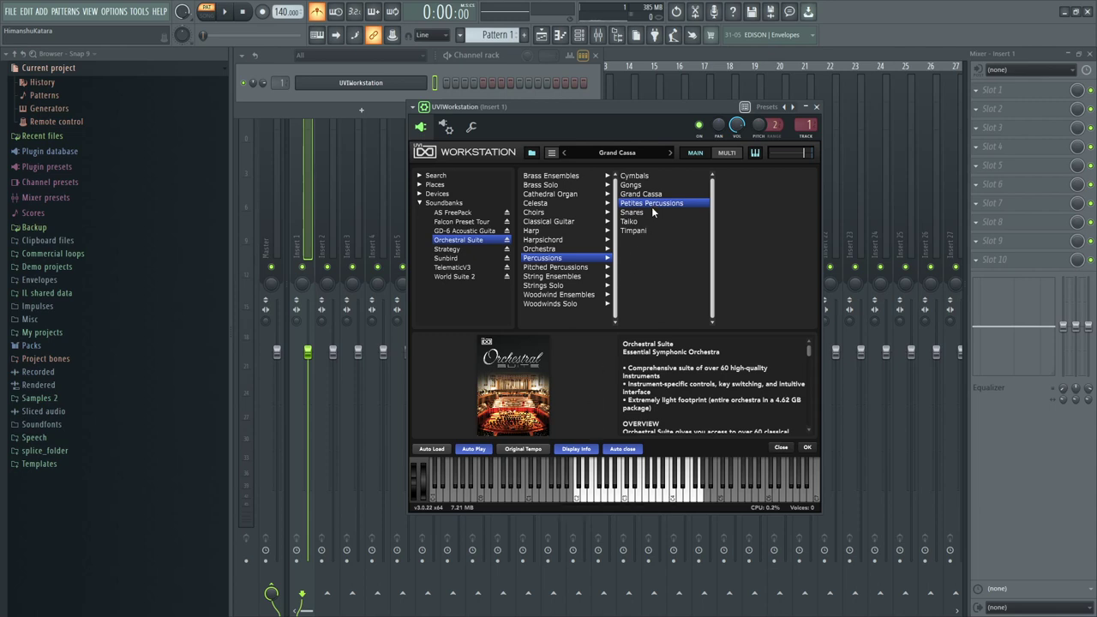
double_click(656, 206)
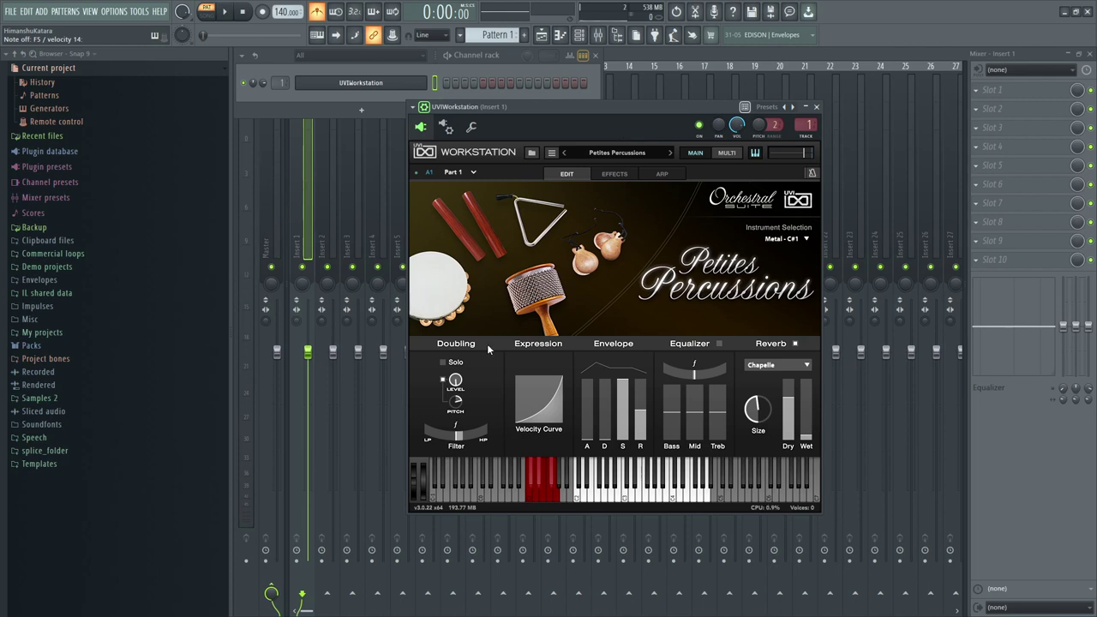
left_click(527, 497)
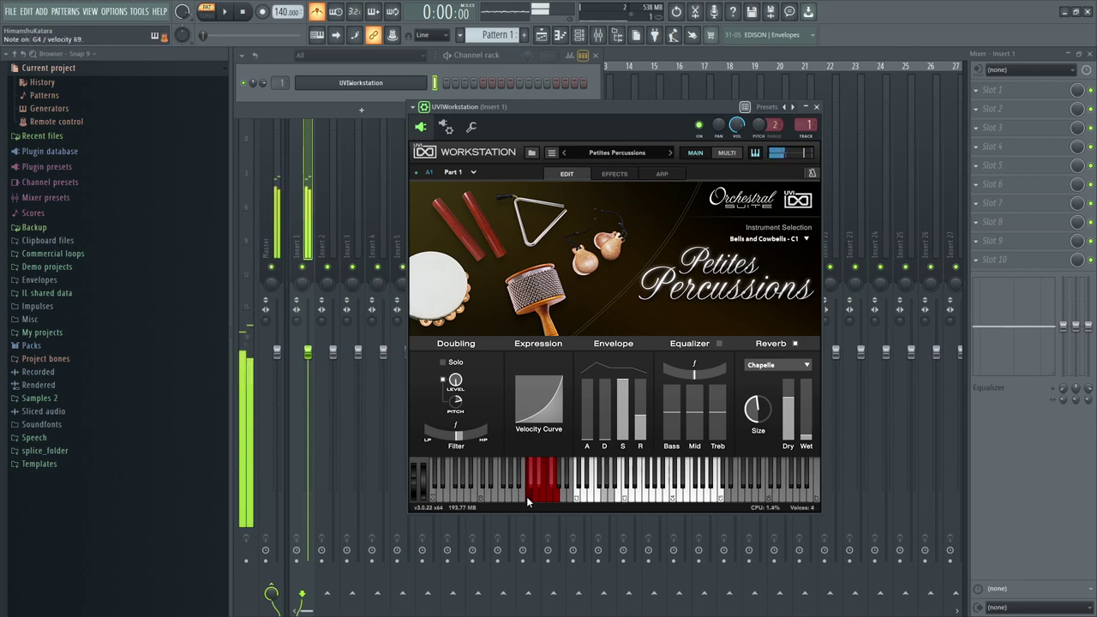
Step the Petites Percussions instrument selection through the keyswitches from Metal - C#1, including Tambourine, Triangle and Misc 1, to Misc 2 - G1
left_click(532, 484)
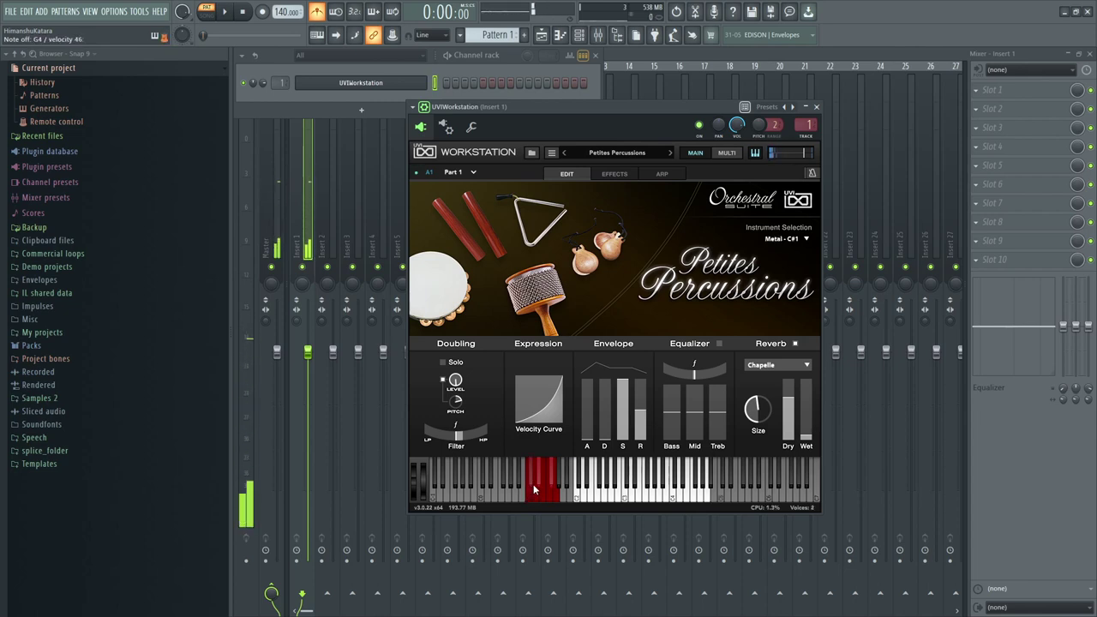
left_click(535, 494)
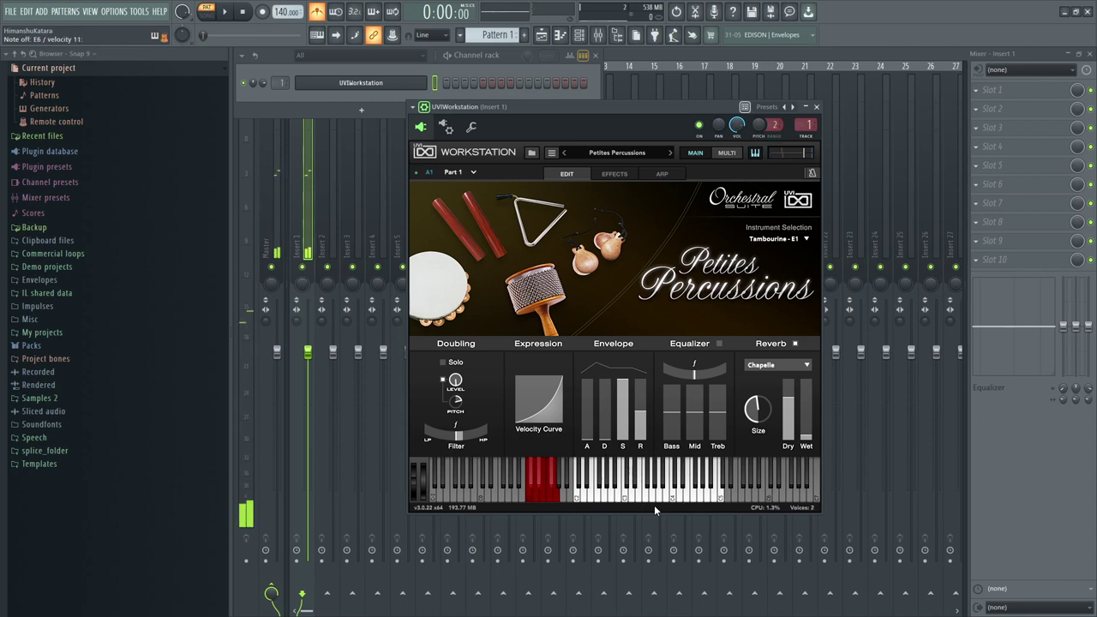
left_click(551, 499)
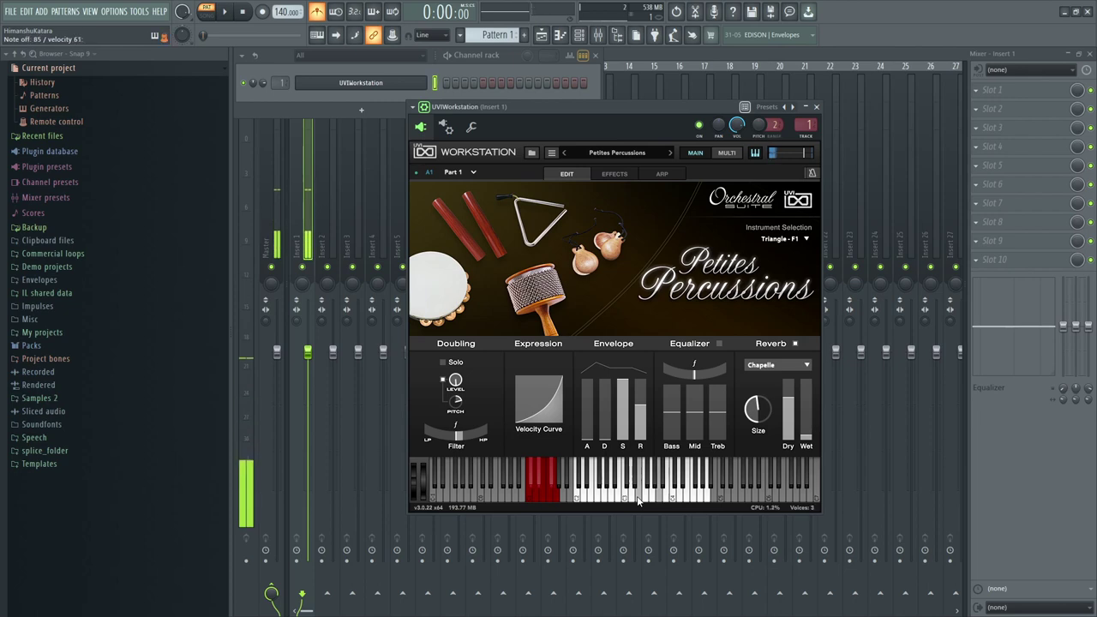
left_click(552, 486)
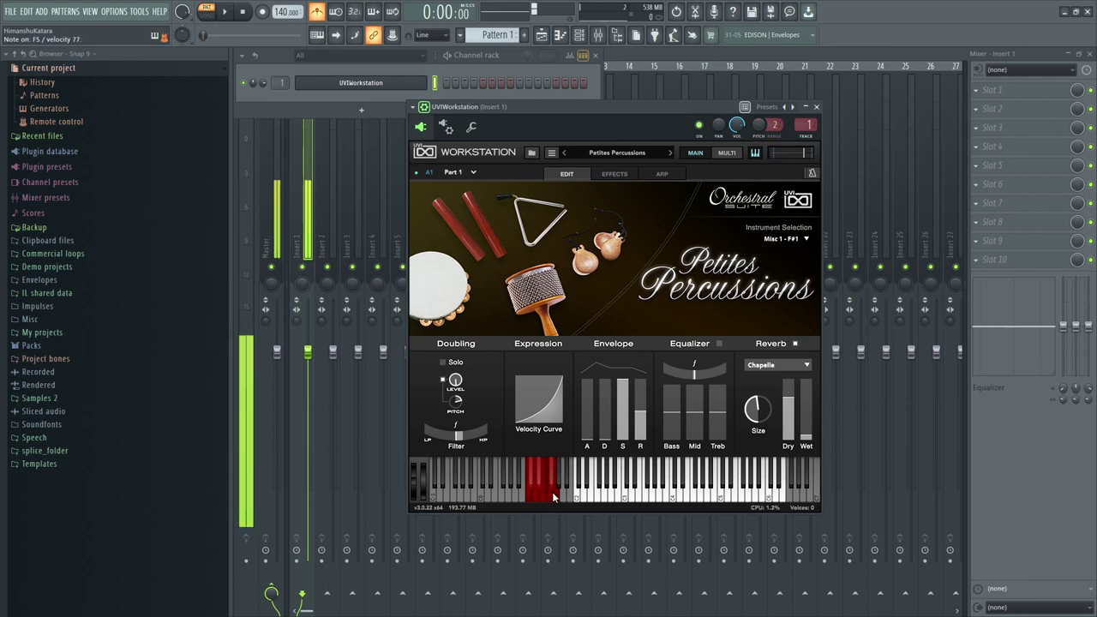
left_click(554, 495)
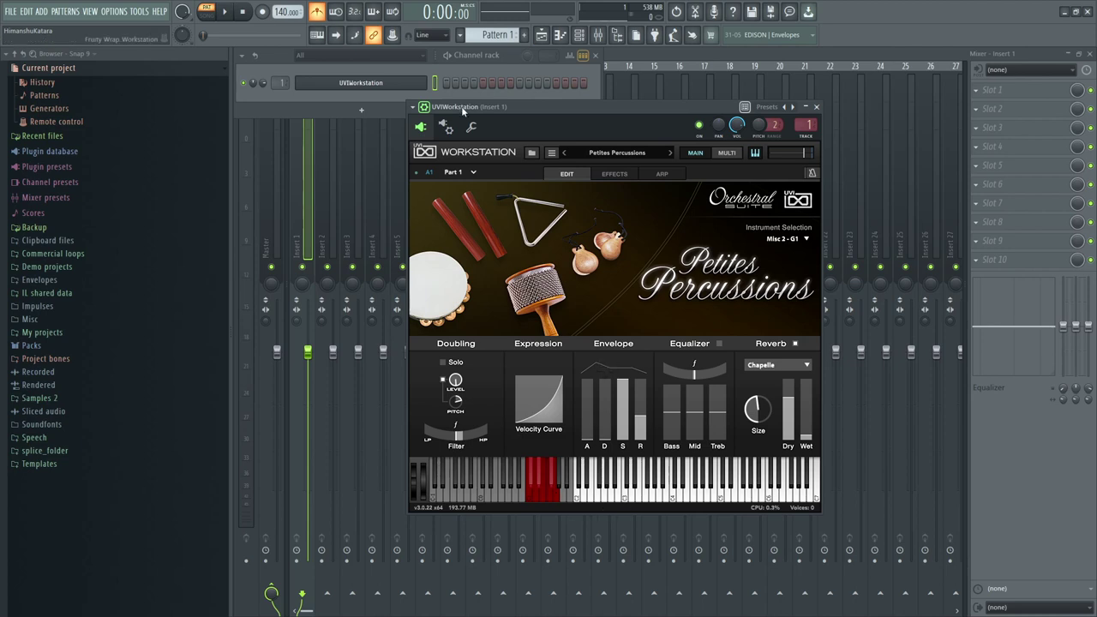
Load the Snares preset from the Percussions category and audition it
left_click(532, 152)
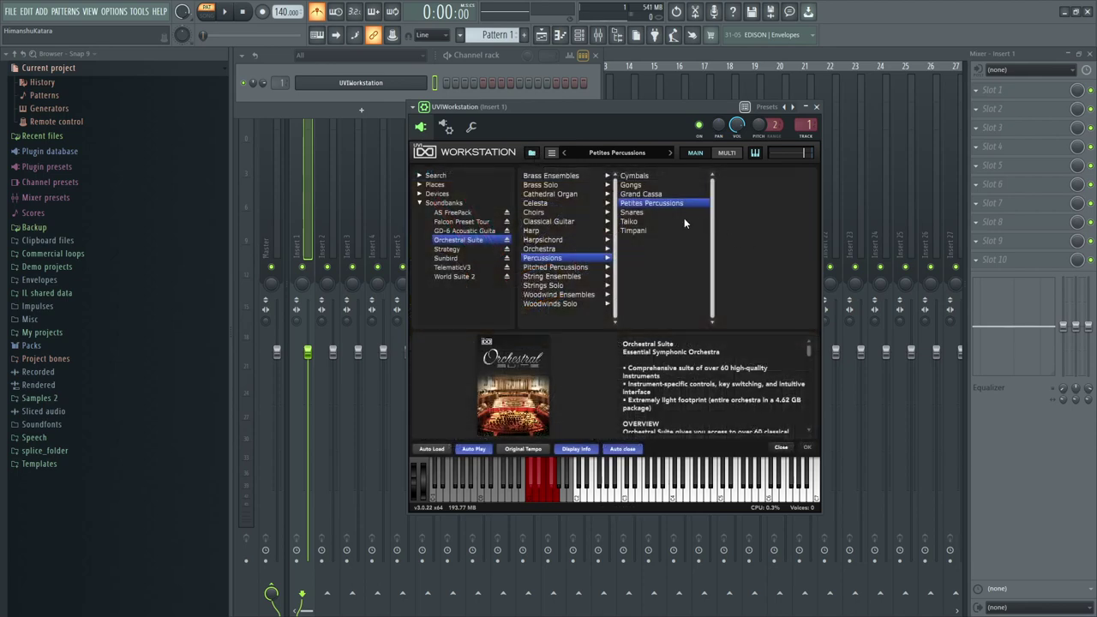
double_click(656, 211)
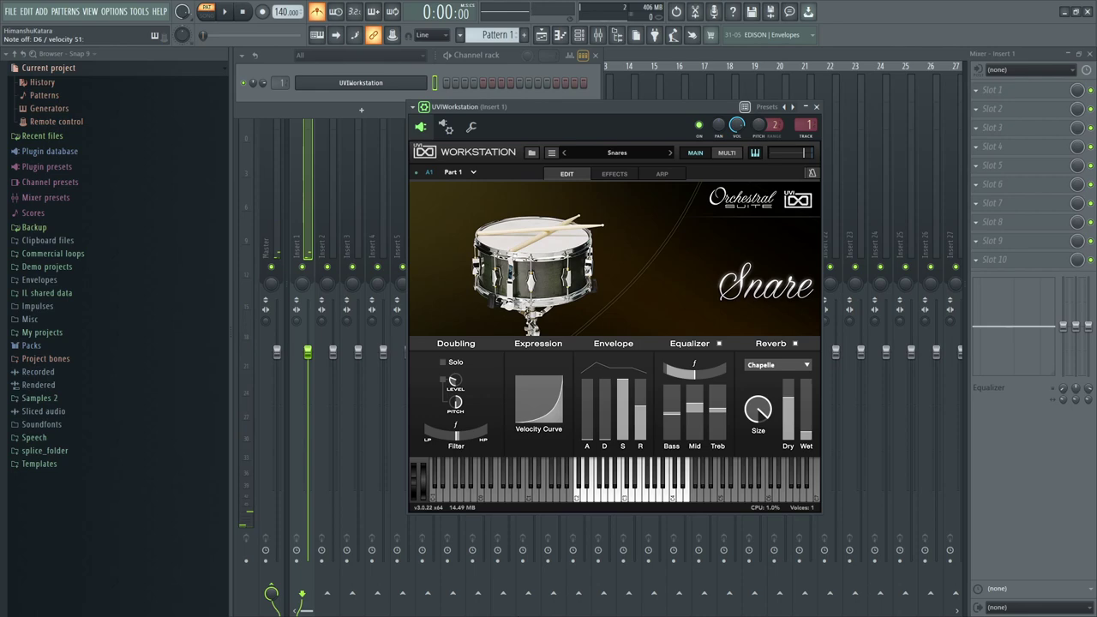
Load the Taiko preset from the Percussions category and raise its envelope Decay to about half and Release to maximum
left_click(532, 153)
double_click(629, 223)
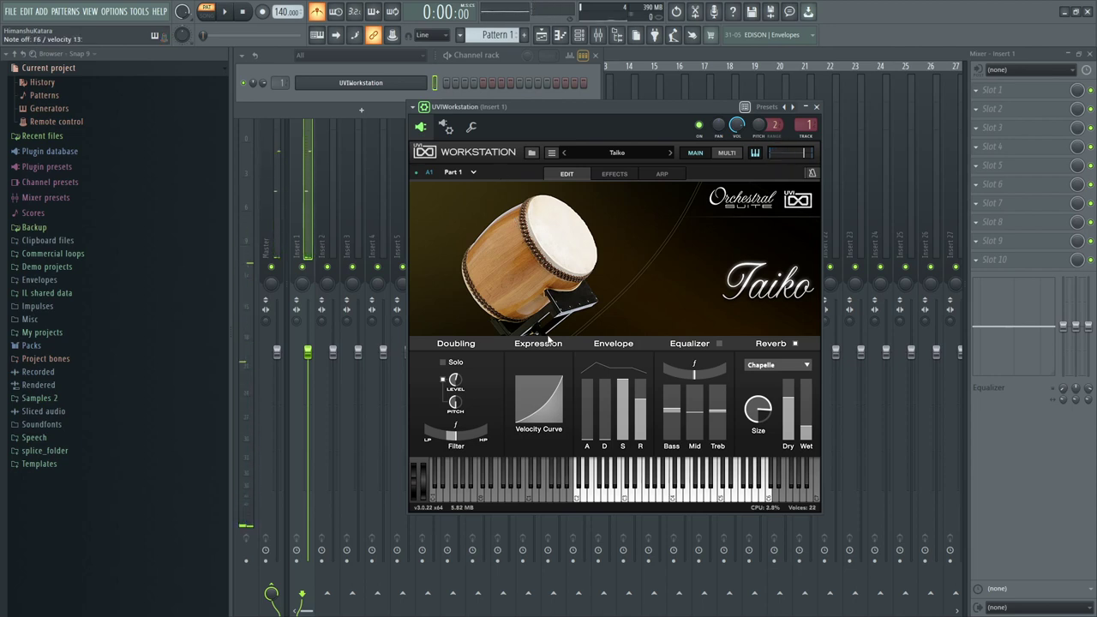
mouse_move(604, 429)
left_mouse_down()
mouse_move(606, 403)
mouse_move(613, 413)
left_mouse_up()
left_click_drag(641, 404, 646, 397)
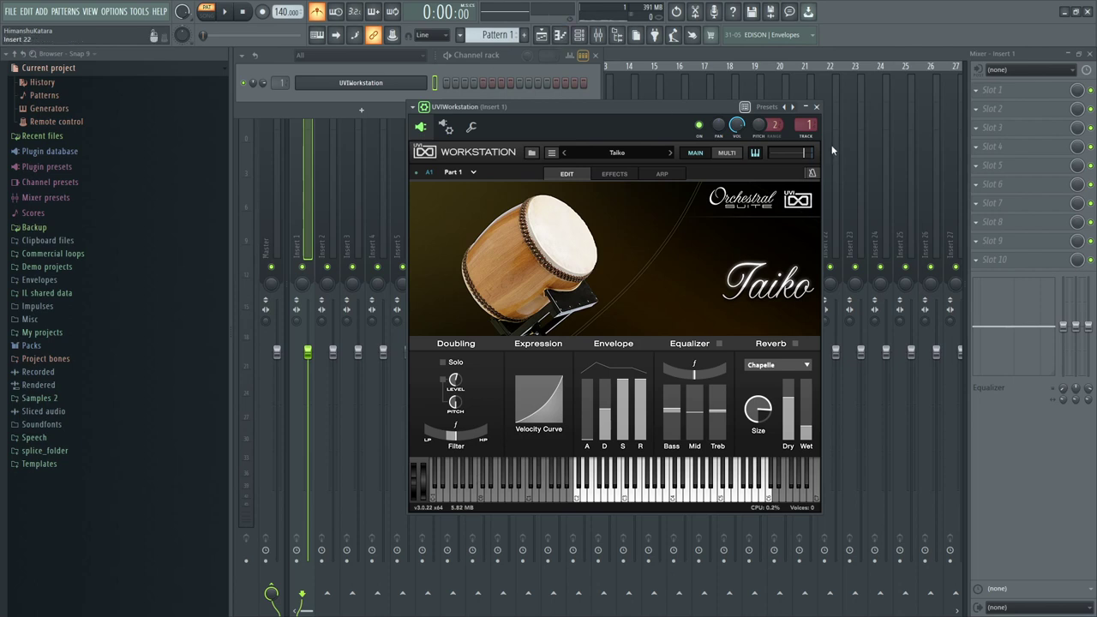
Audition the Timpani preset from the Percussions category, followed by the Marimba preset from Pitched Percussions
left_click(532, 154)
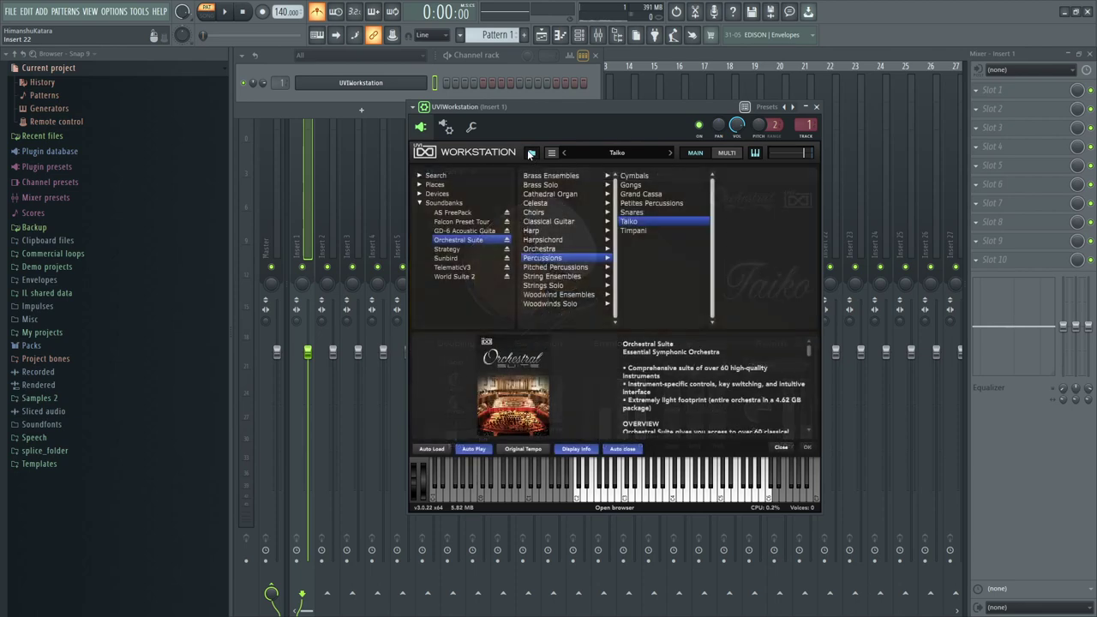
double_click(655, 231)
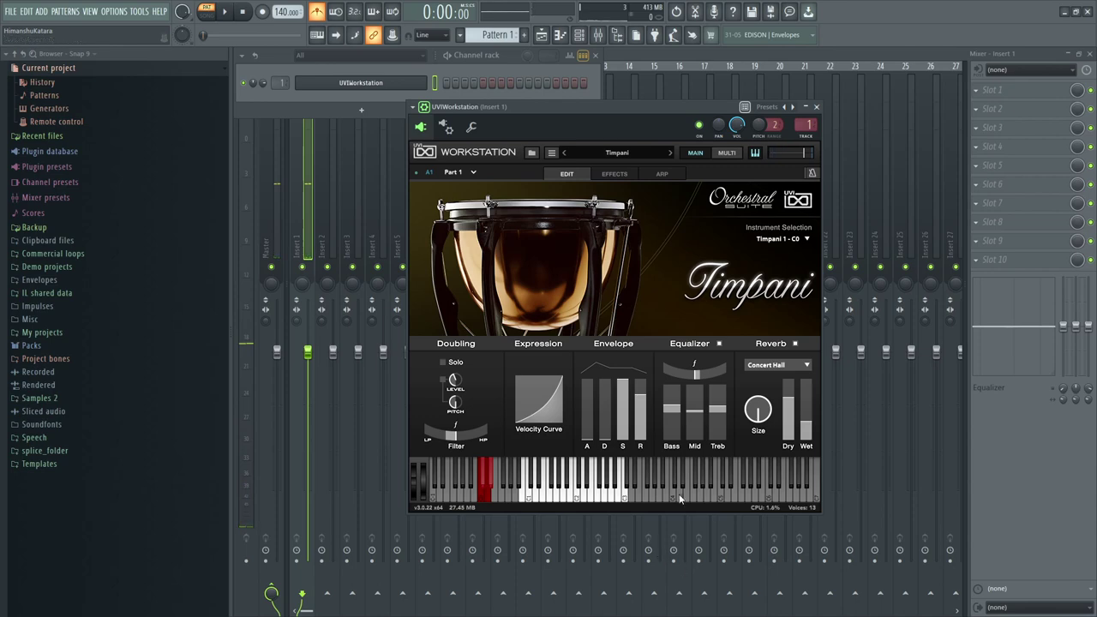
left_click(532, 153)
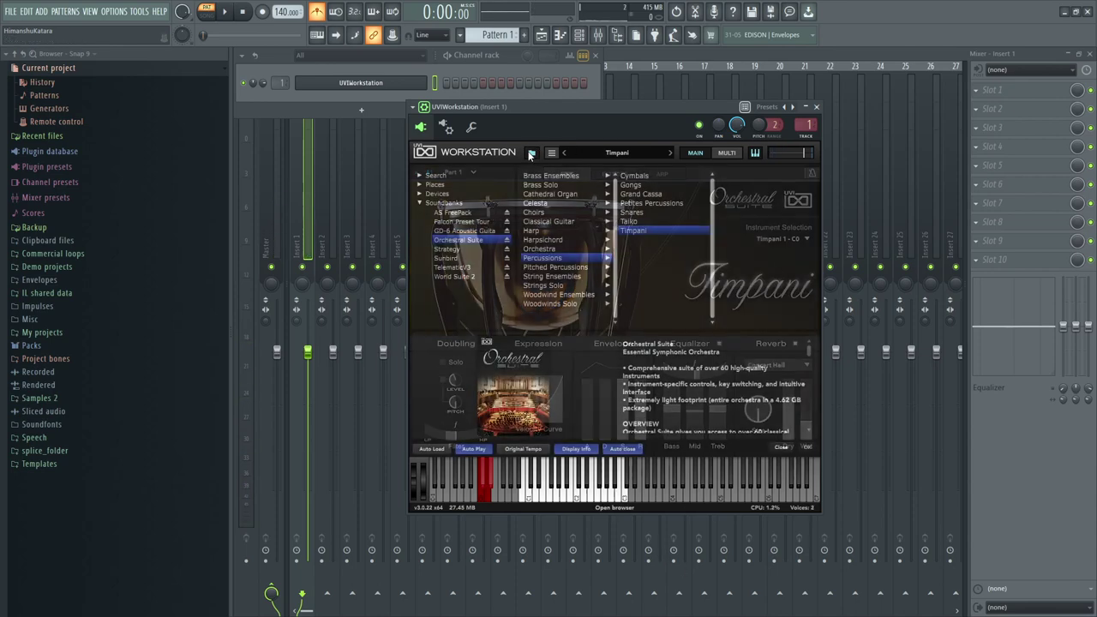
left_click(551, 268)
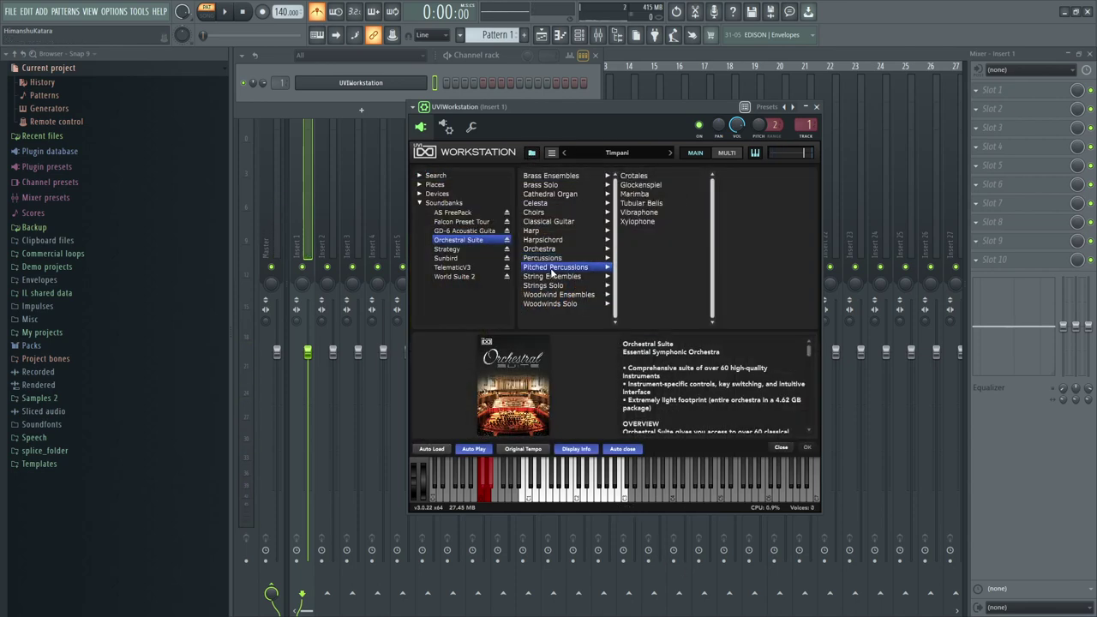
double_click(646, 196)
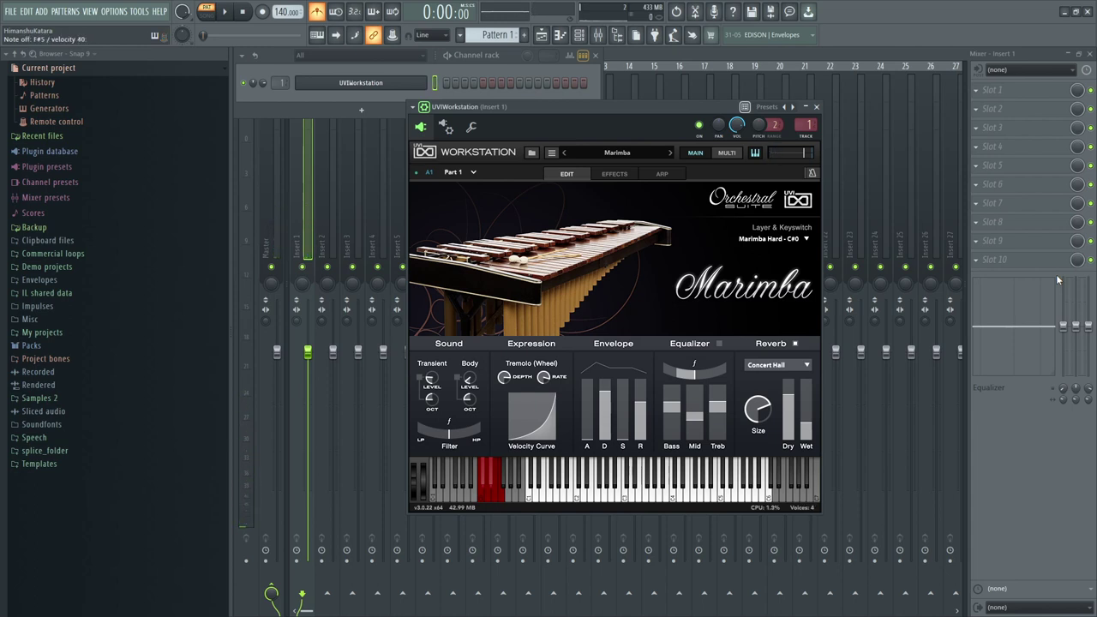
Audition the Vibraphone and Xylophone presets from the Pitched Percussions category, one after the other
left_click(530, 156)
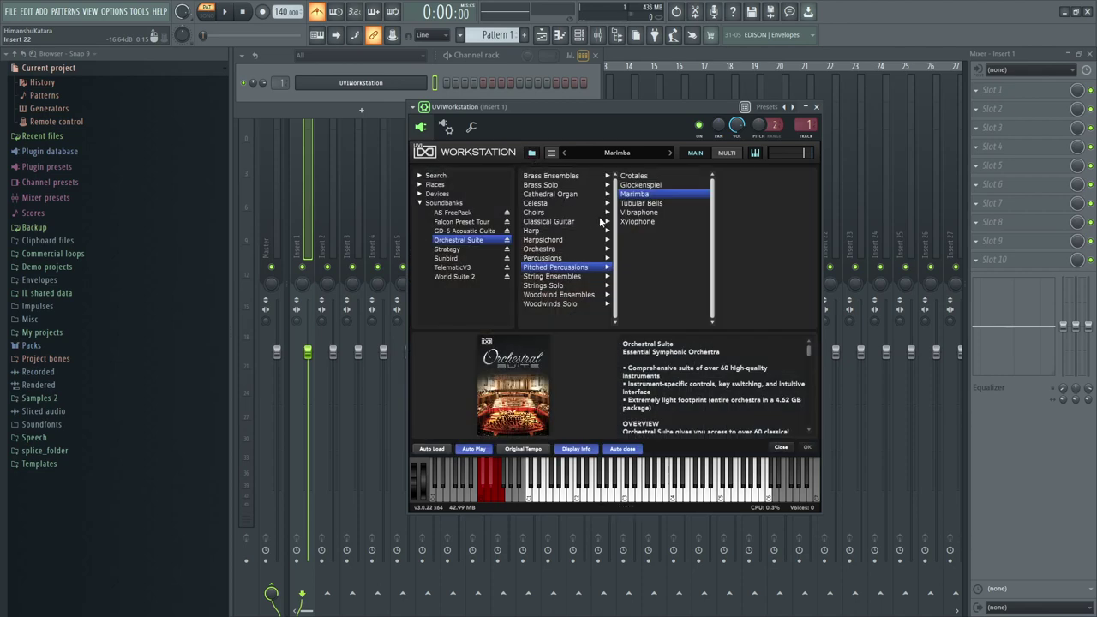
double_click(638, 212)
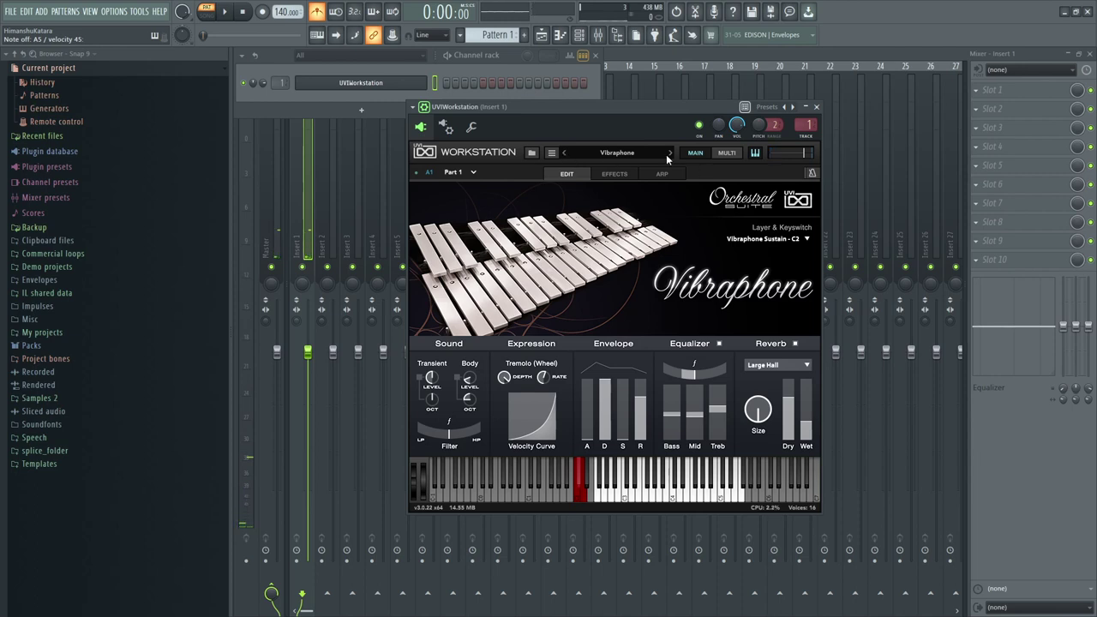
left_click(671, 155)
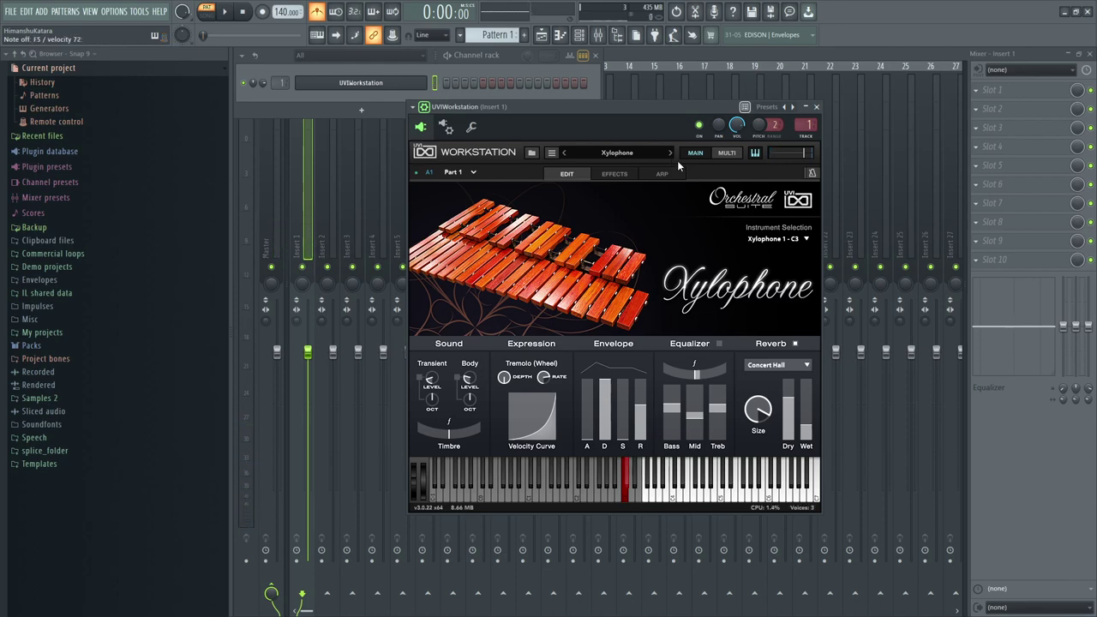
Load the All String Ensemble Wheel preset from the String Ensembles category and set its performance mode to Polyphonic
left_click(531, 152)
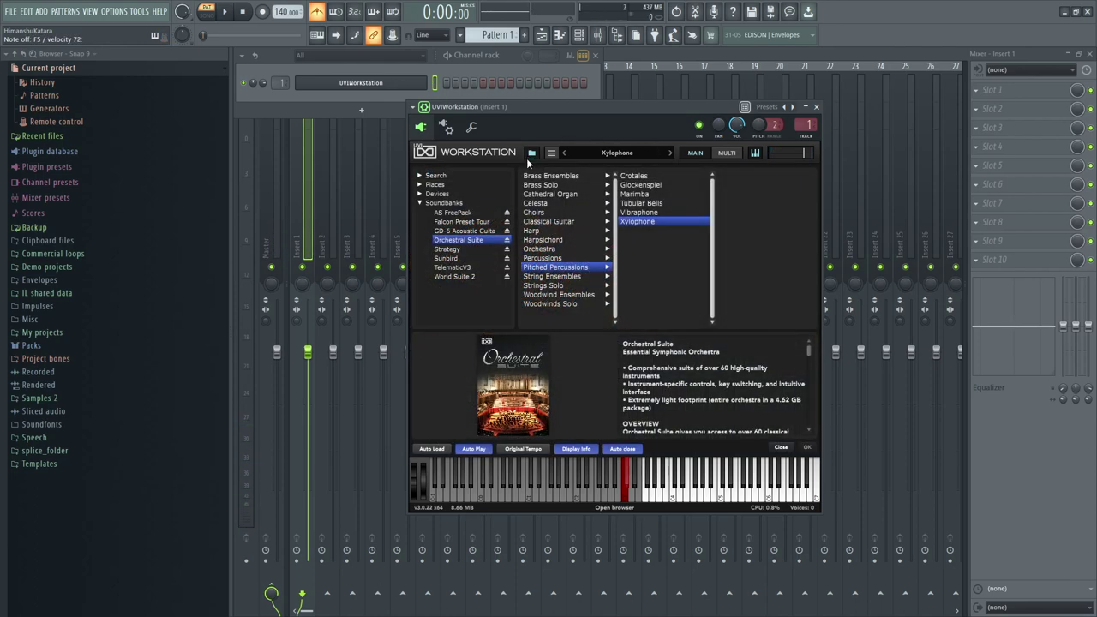
left_click(585, 277)
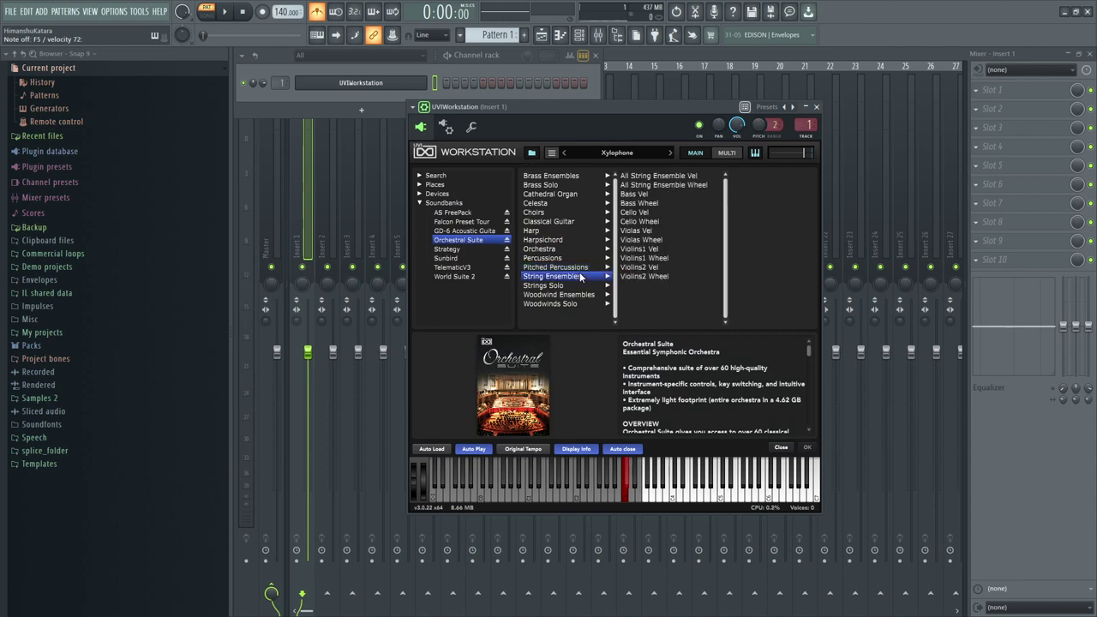
double_click(648, 184)
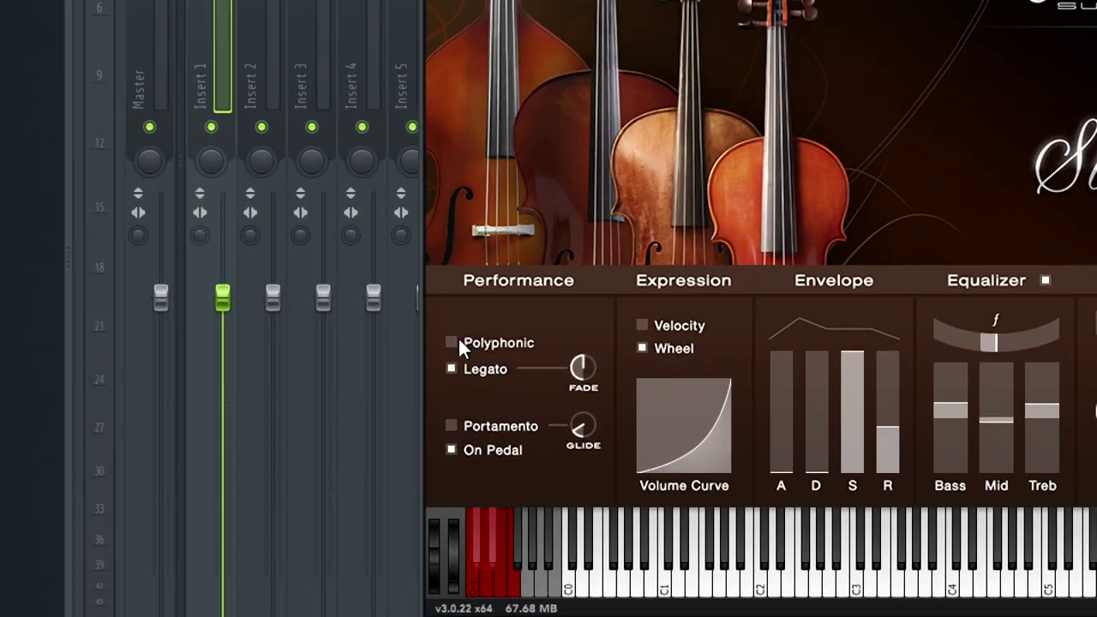
left_click(455, 341)
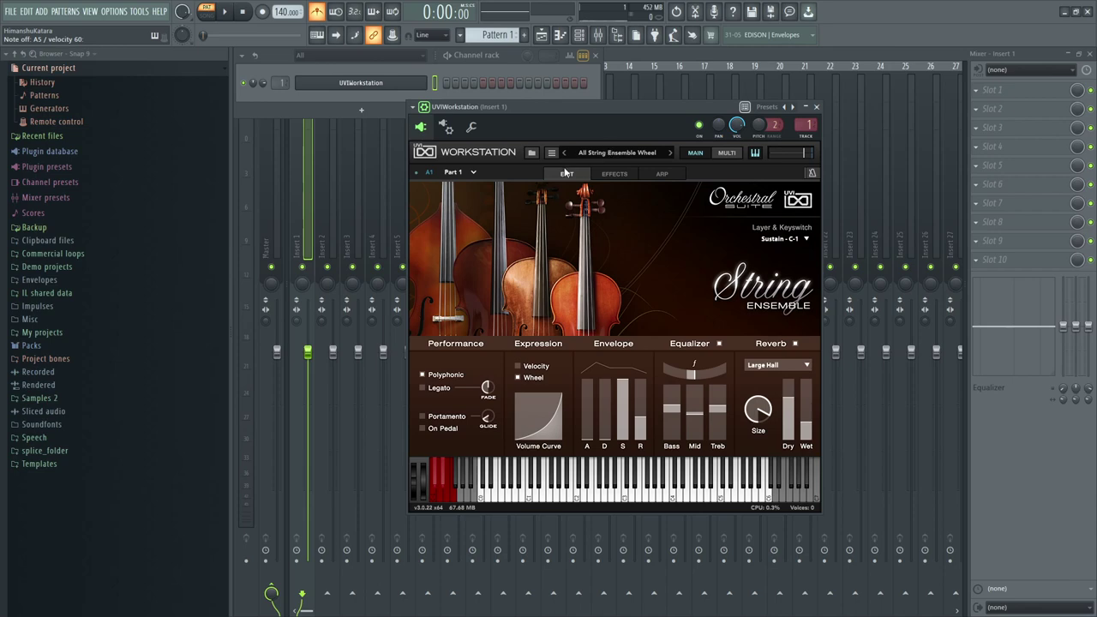
Audition the Bass Wheel preset and the Cello Vel preset from the String Ensembles category, one after the other
left_click(532, 153)
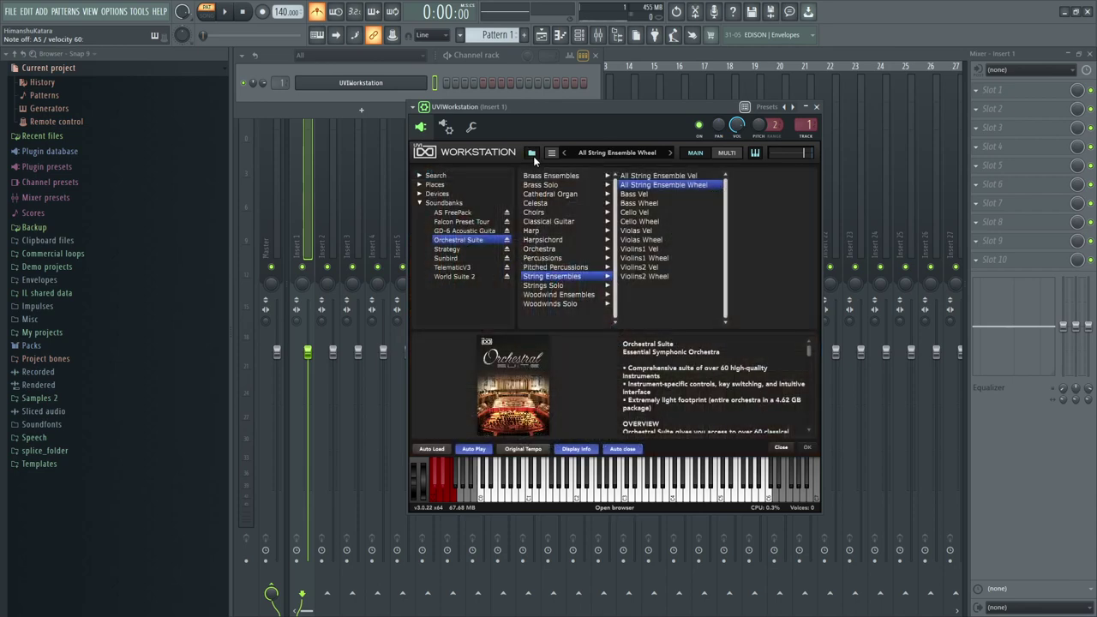
double_click(662, 204)
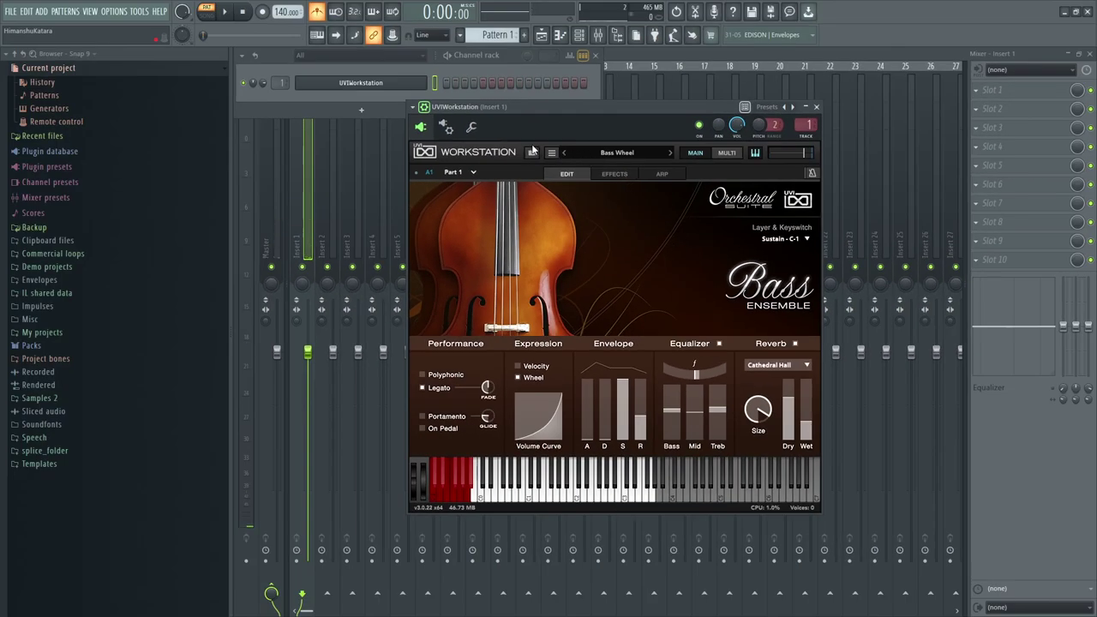
left_click(531, 153)
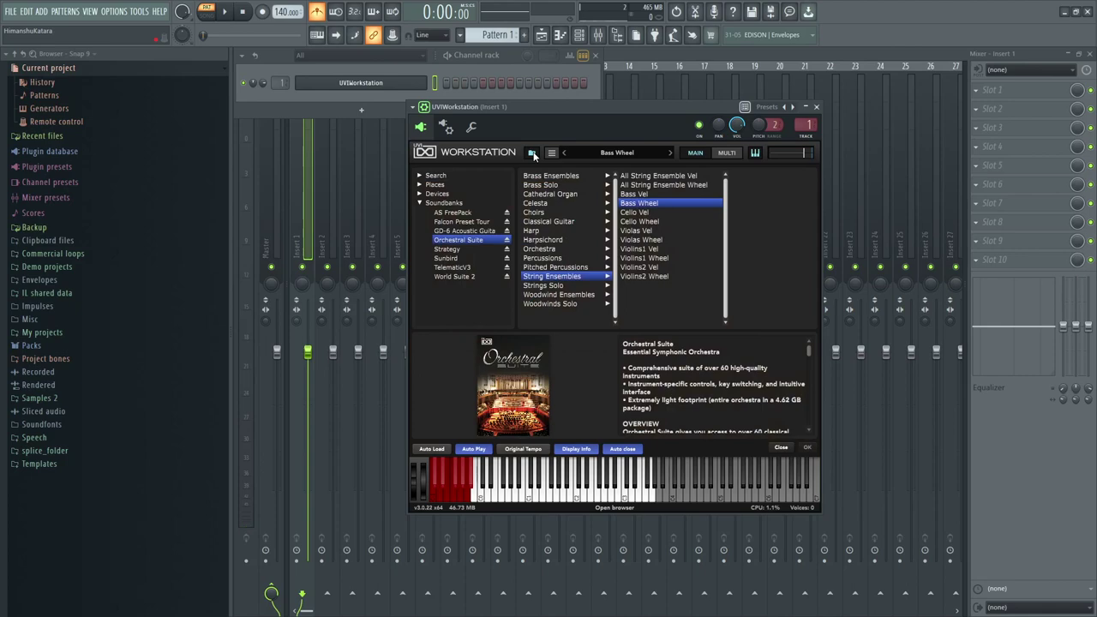
double_click(640, 213)
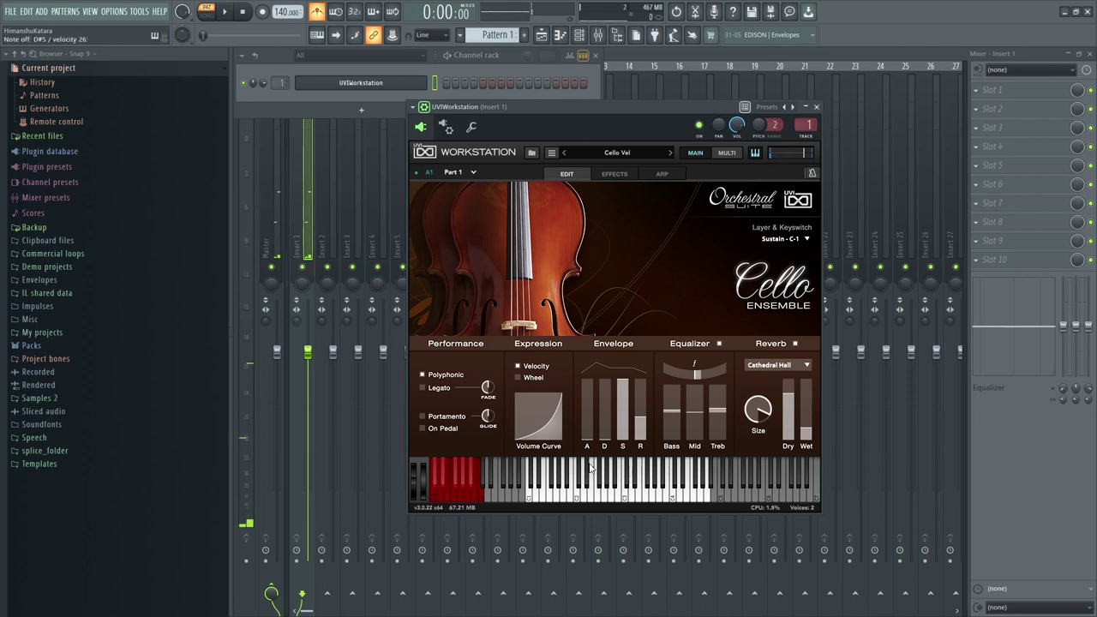
Load the Violas Wheel preset from the String Ensembles category and set its performance mode to Legato
left_click(531, 152)
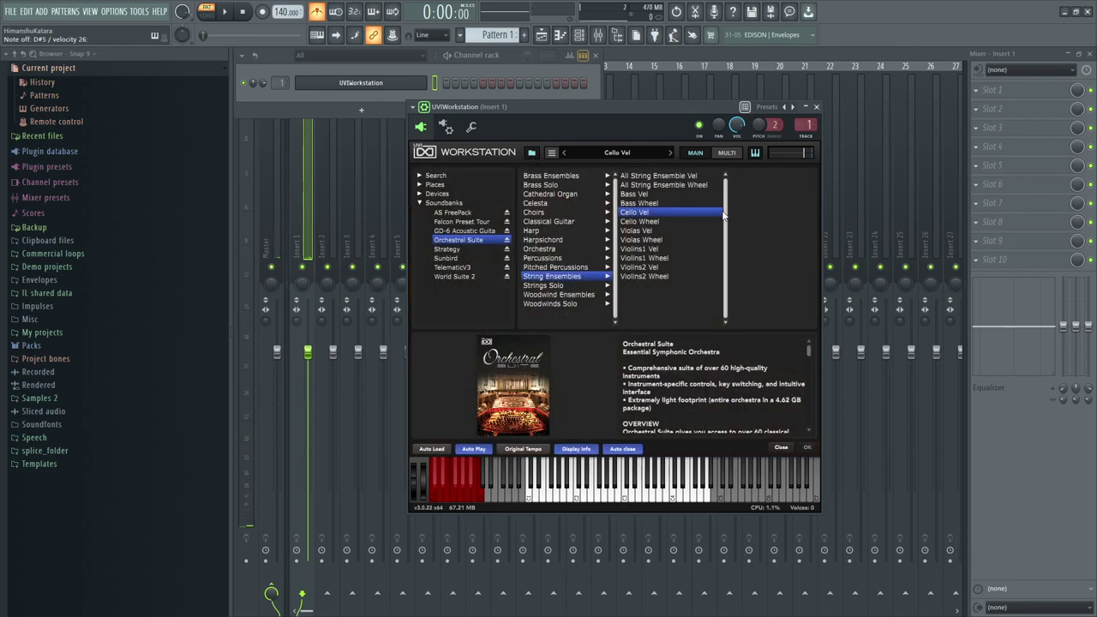
left_click(658, 241)
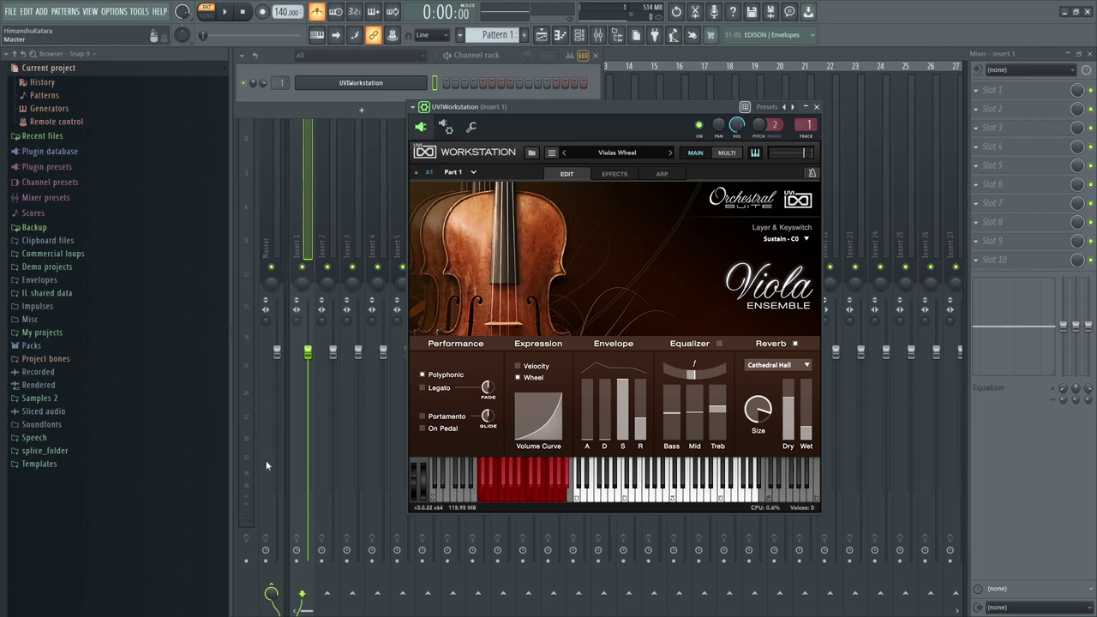
left_click(423, 388)
Audition the Violins1 Wheel preset from String Ensembles, followed by the Violins2 Wheel preset with Portamento enabled
left_click(531, 151)
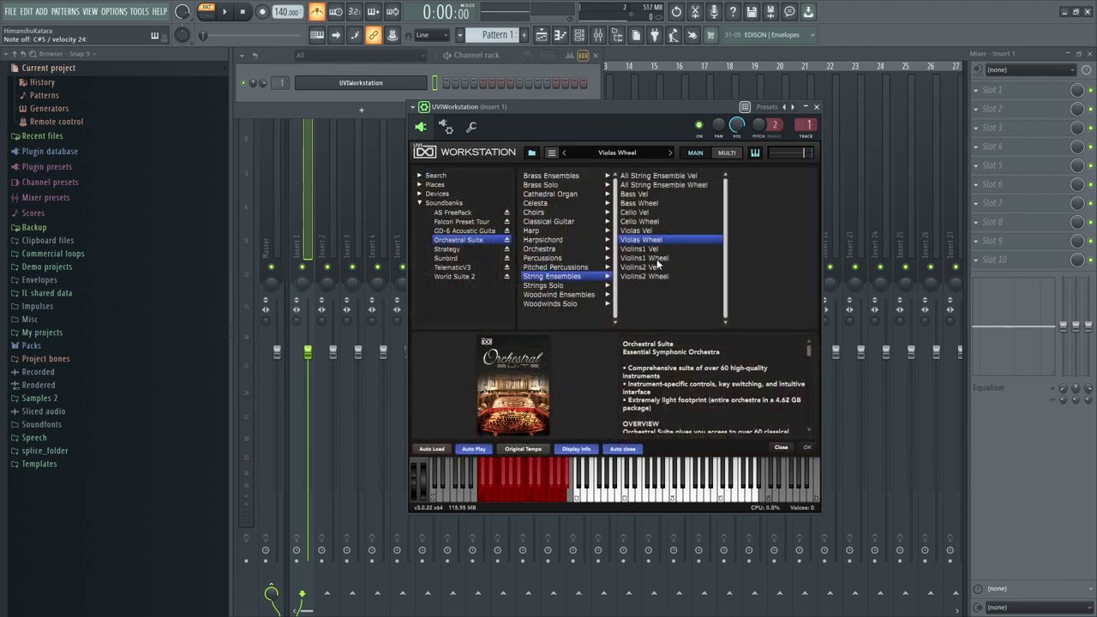
double_click(656, 258)
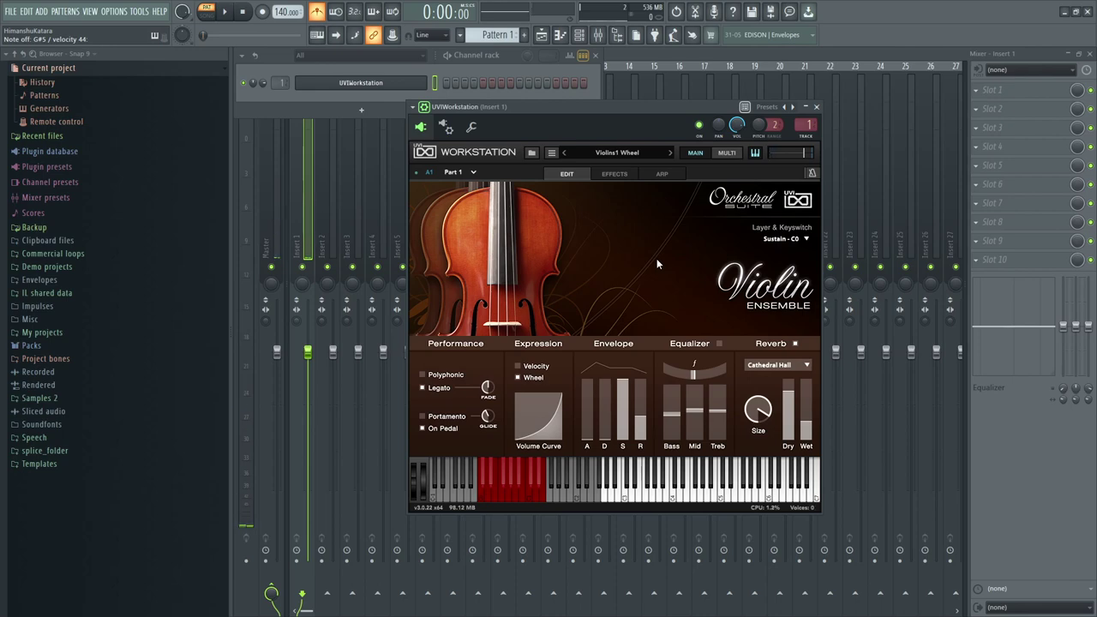
left_click(531, 153)
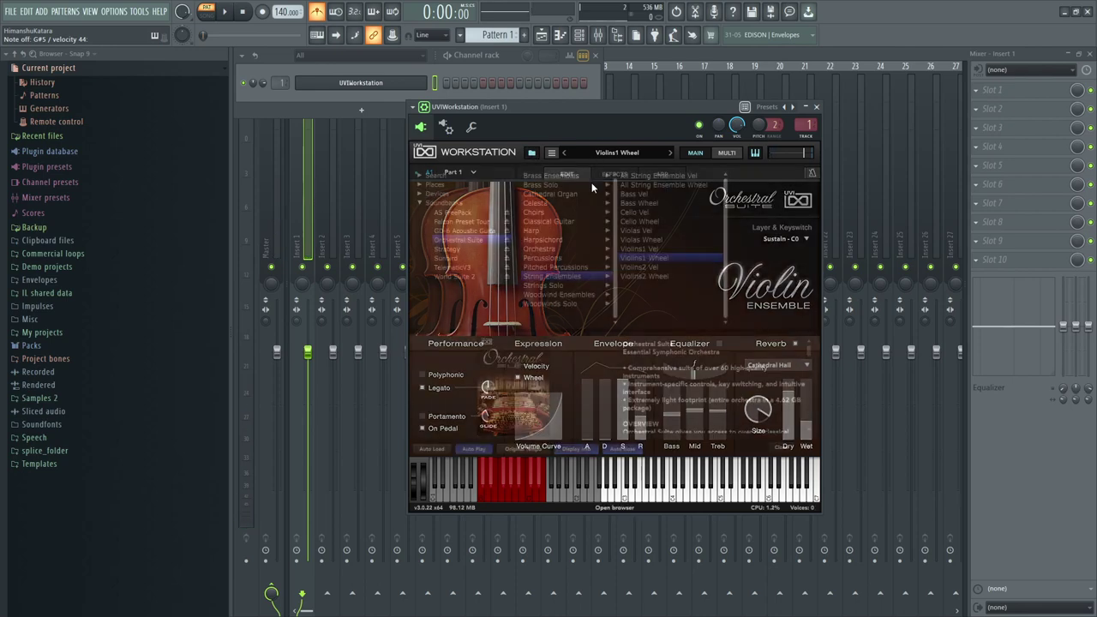
double_click(650, 275)
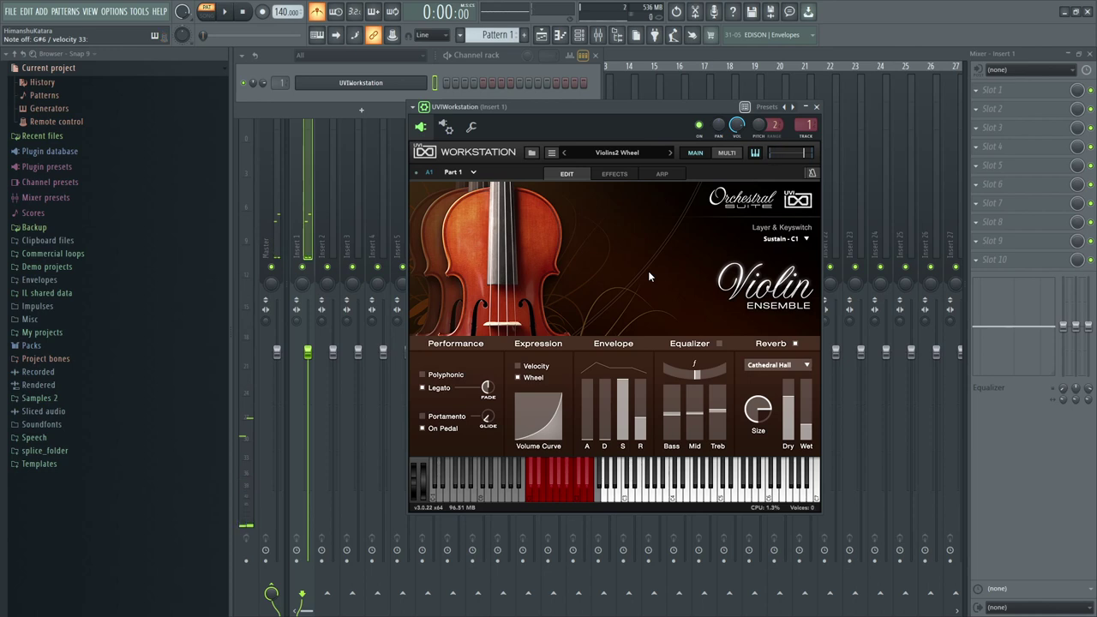
left_click(423, 416)
Load the Cello Wheel preset from the Strings Solo category, audition it, and reopen the preset browser
left_click(530, 153)
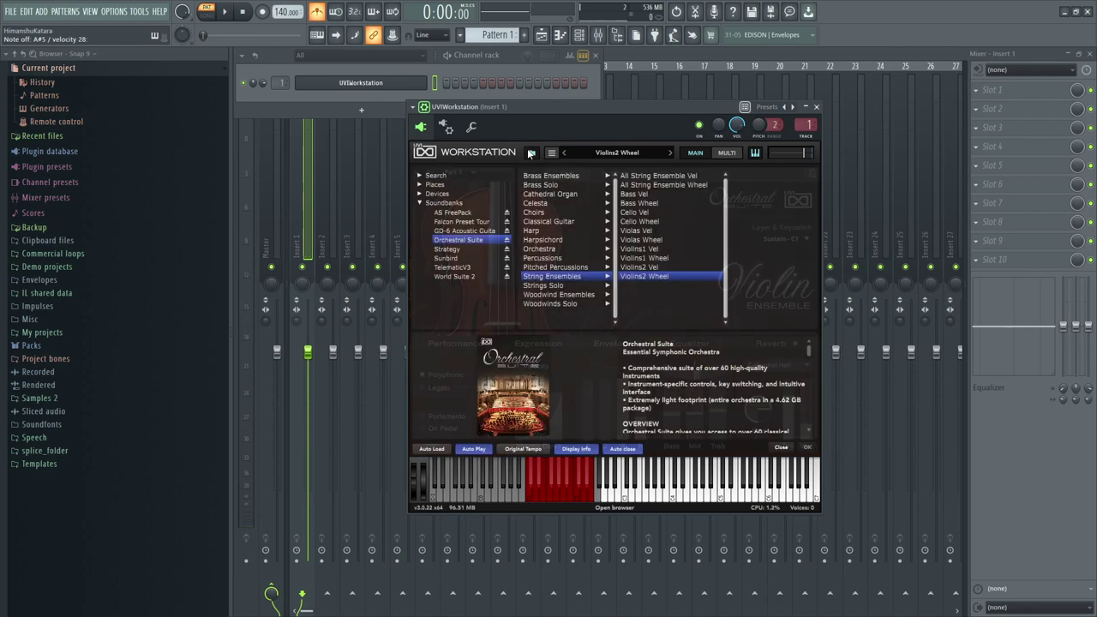
left_click(544, 285)
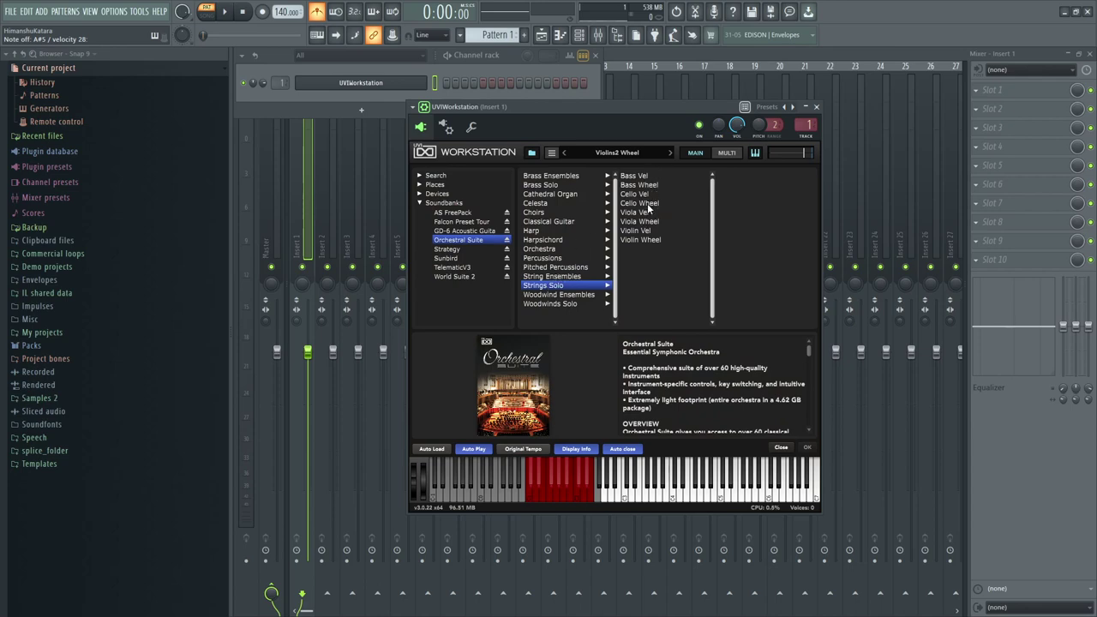
left_click(647, 203)
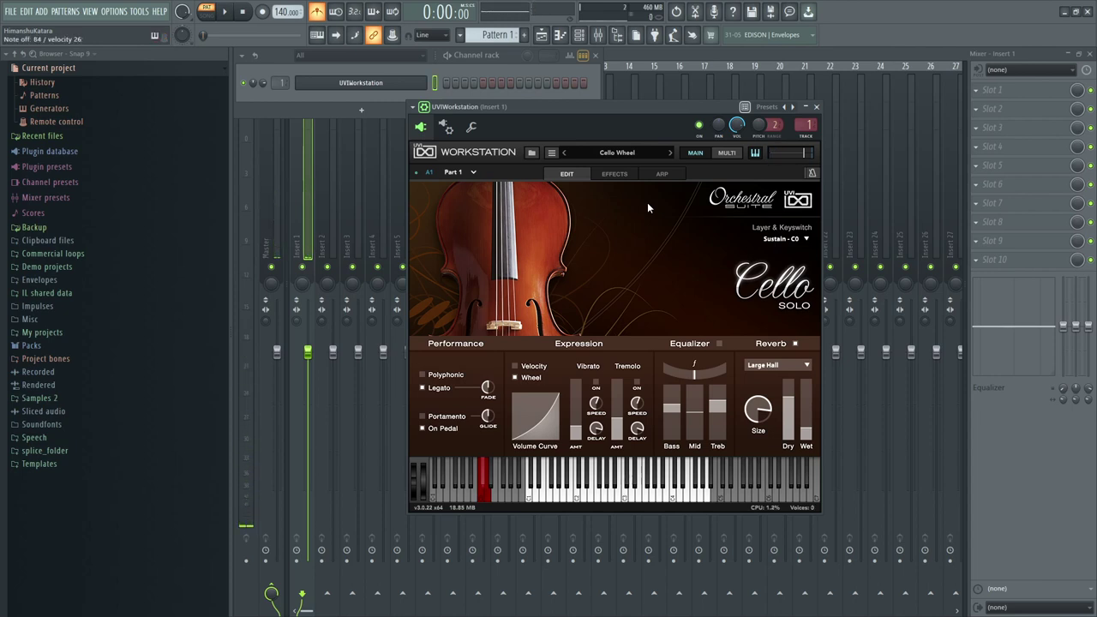
left_click(532, 154)
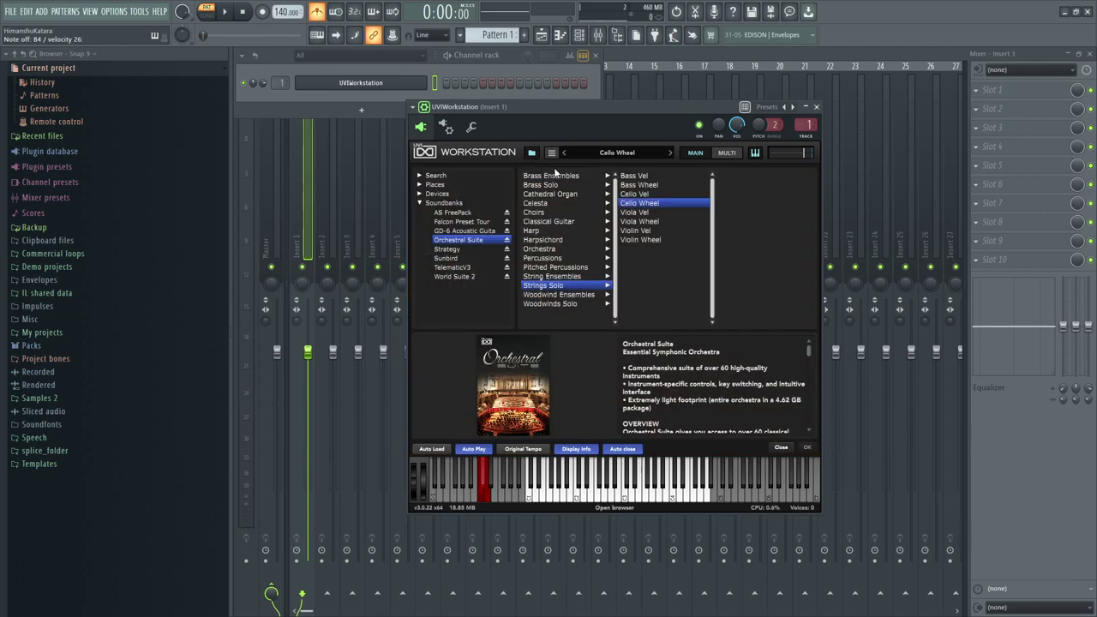
Audition the Violin Wheel preset from Strings Solo, followed by the Clarinets Wheel preset from Woodwind Ensembles
double_click(652, 240)
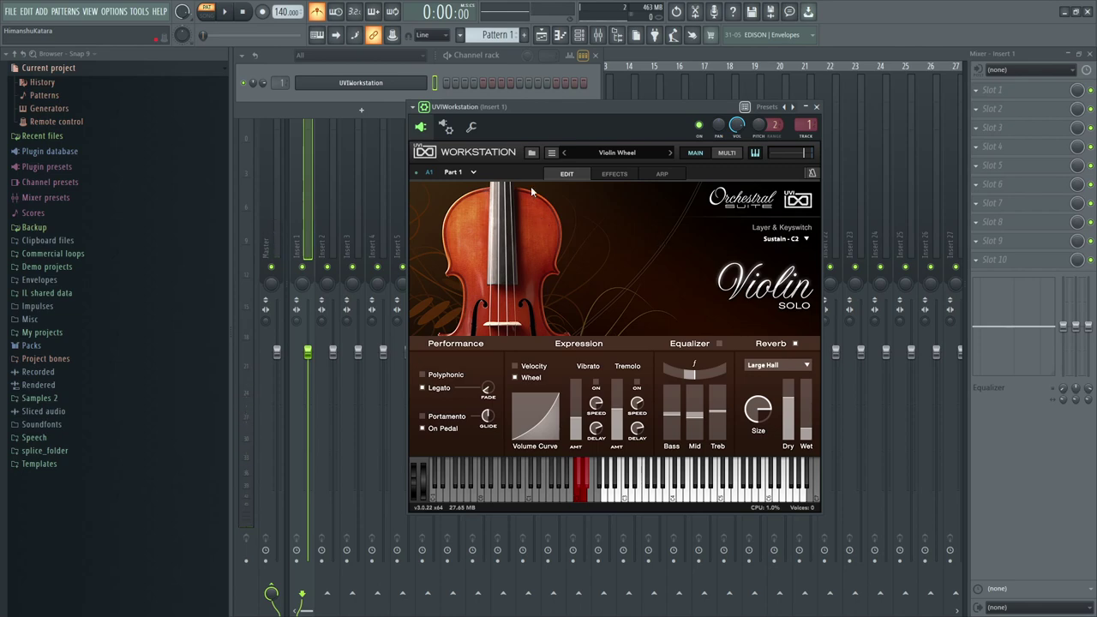
left_click(532, 153)
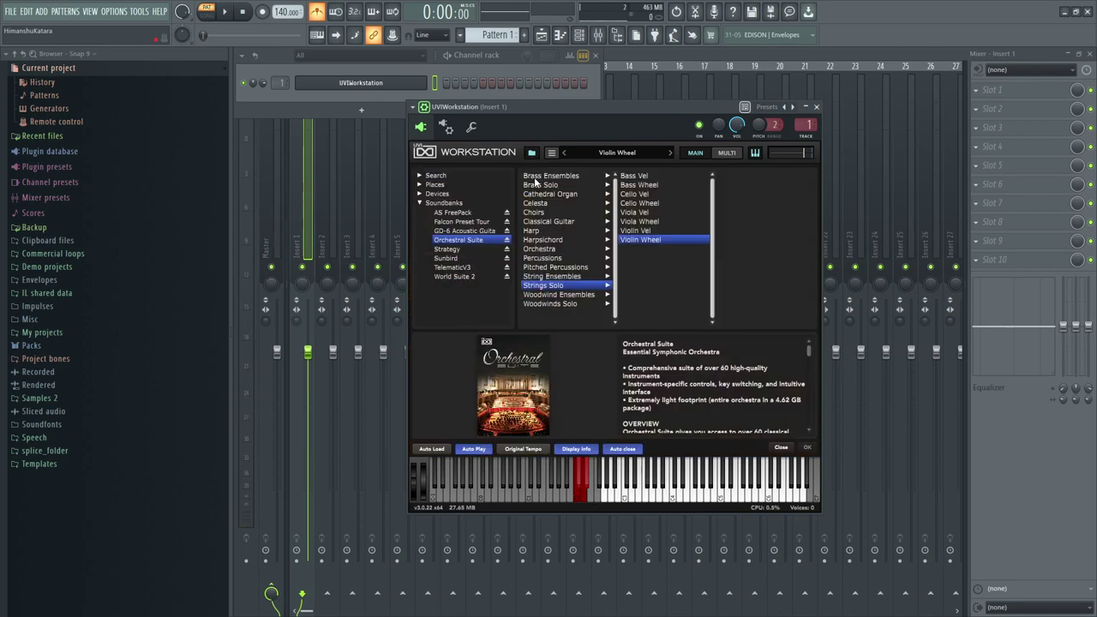
left_click(559, 296)
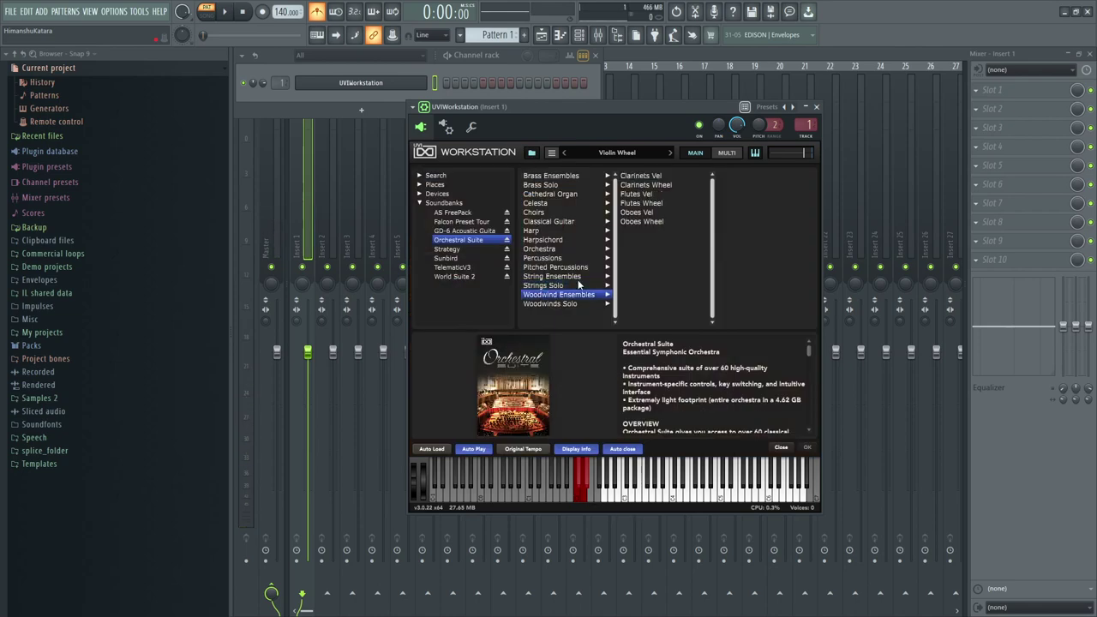
double_click(647, 185)
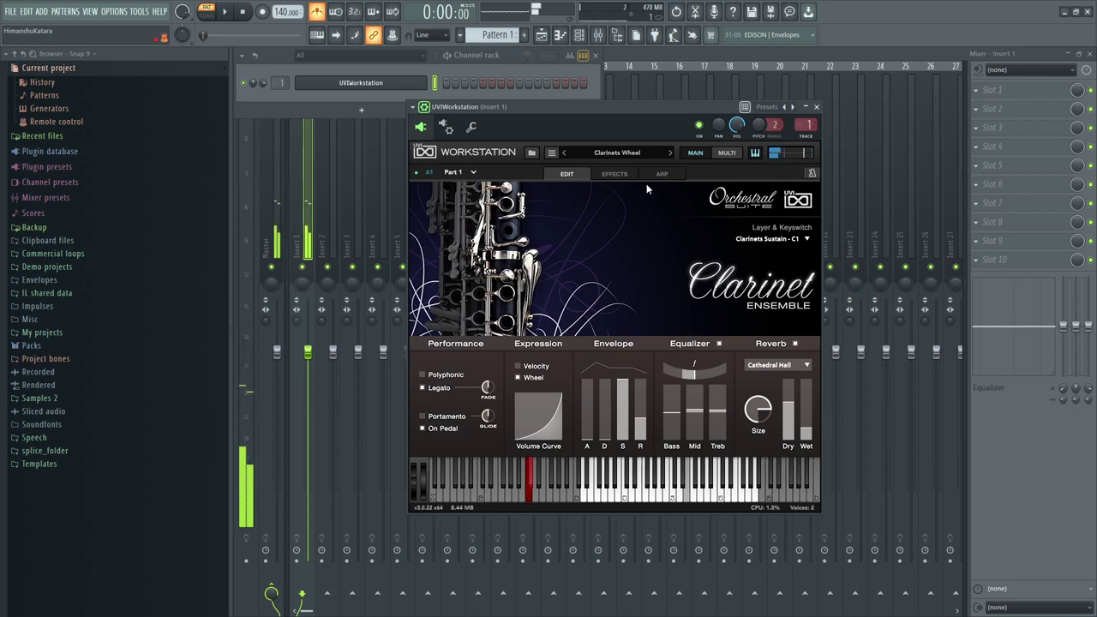
Audition the Flutes Wheel and Oboes Wheel presets from the Woodwind Ensembles category, one after the other
left_click(531, 152)
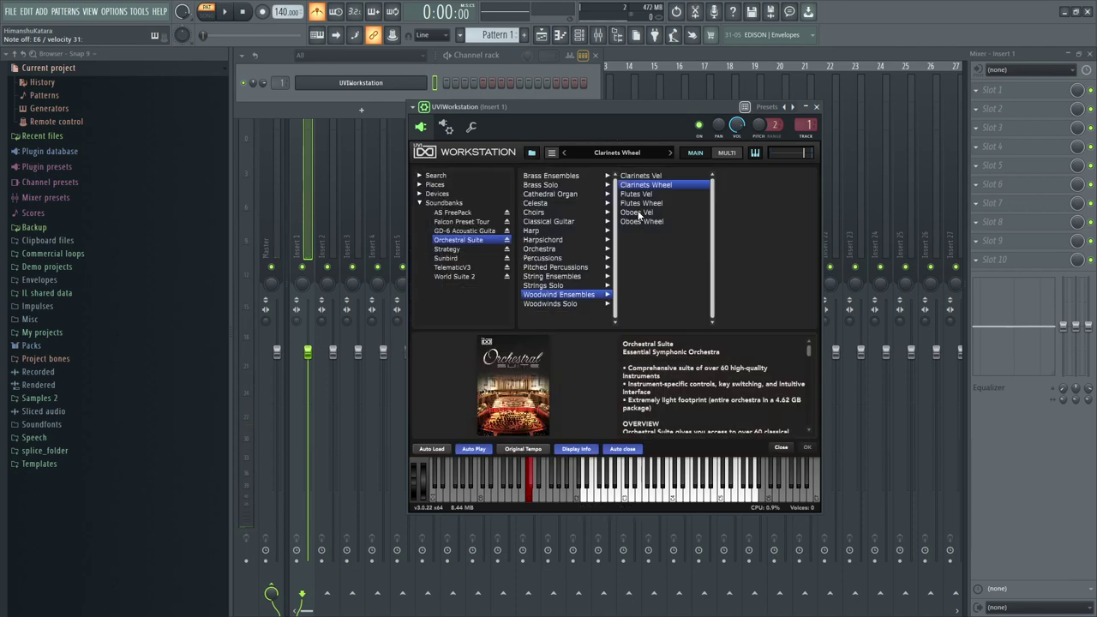
double_click(649, 202)
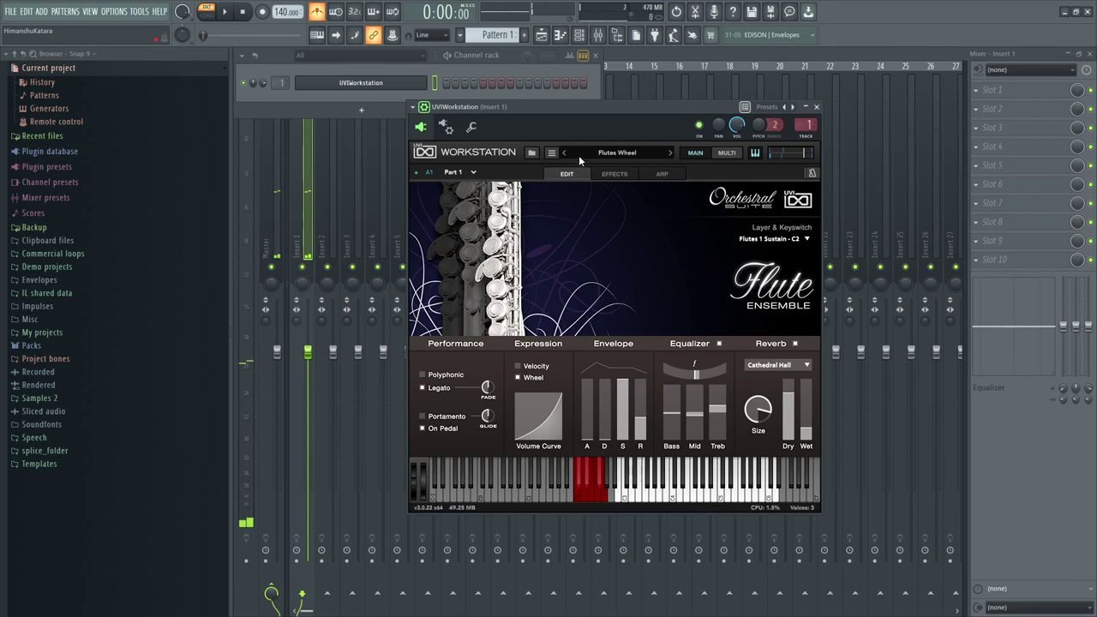
left_click(537, 152)
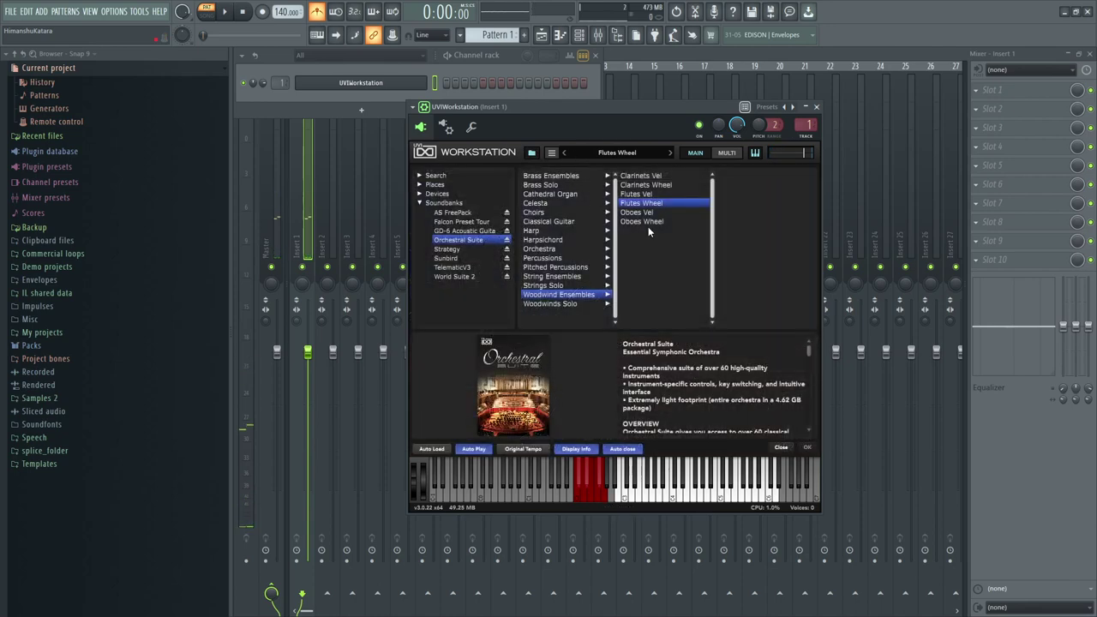
left_click(649, 221)
left_click(649, 221)
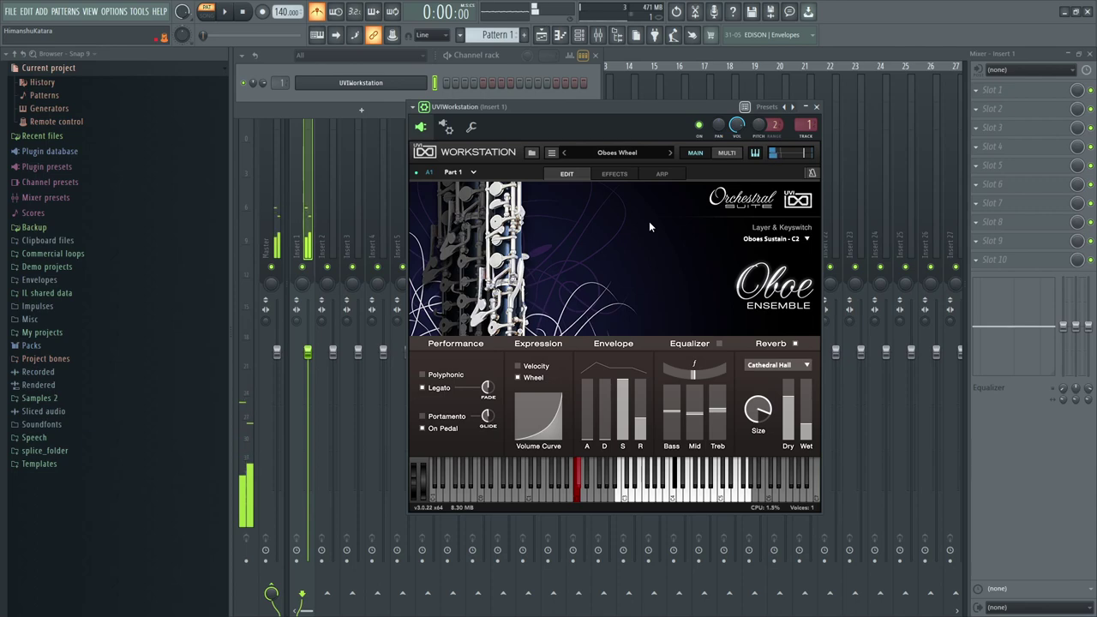
Audition the Bass Flute preset and the Clarinet preset from the Woodwinds Solo category
left_click(530, 152)
left_click(578, 305)
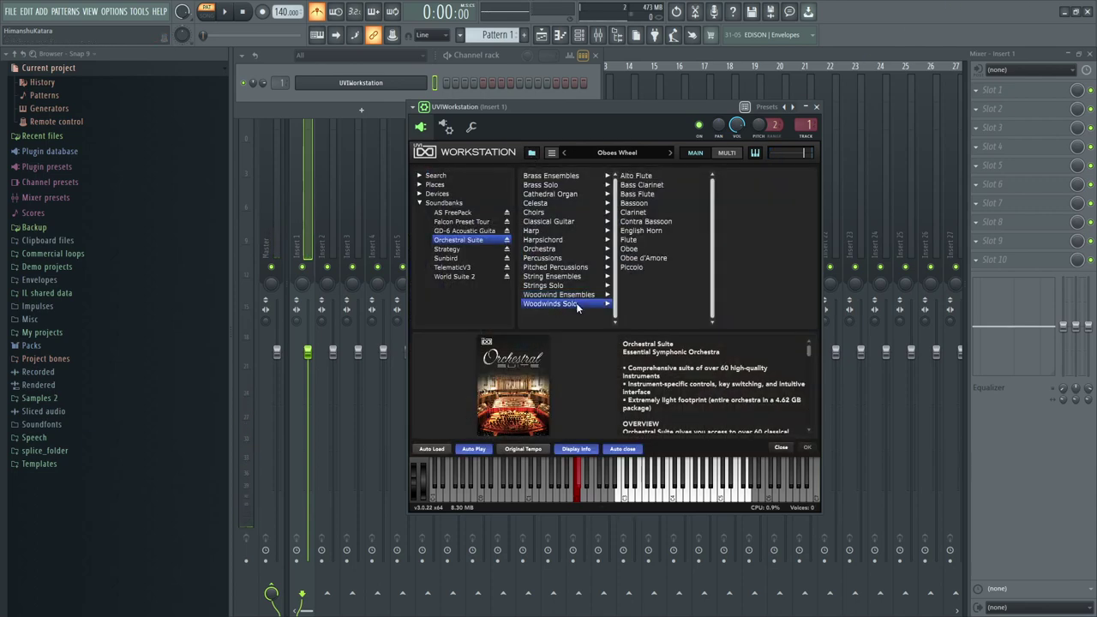
left_click(651, 195)
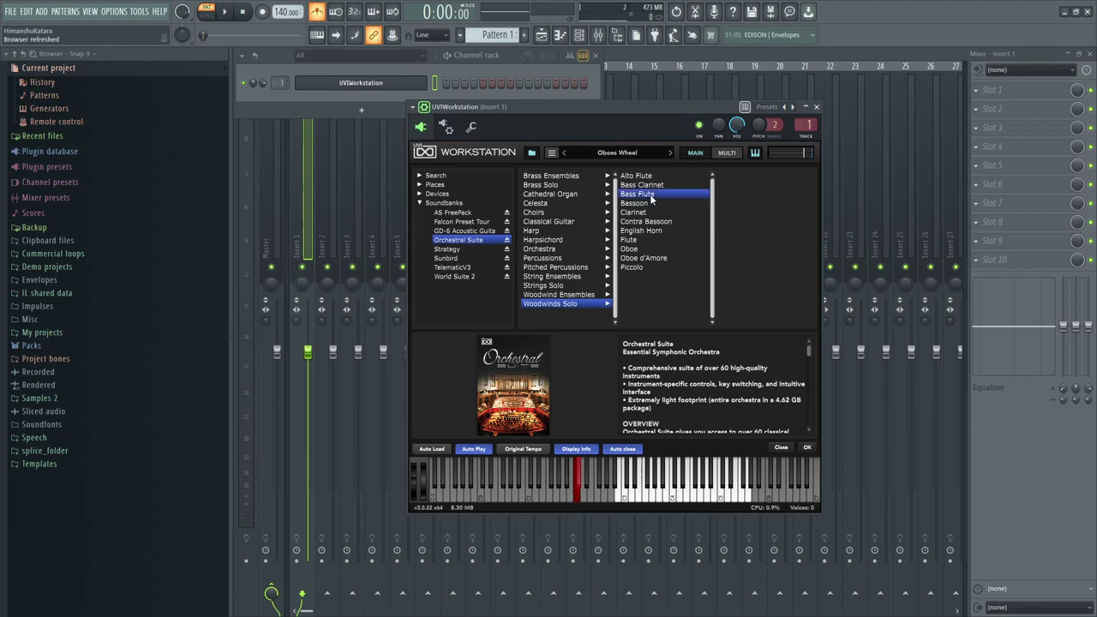
double_click(646, 195)
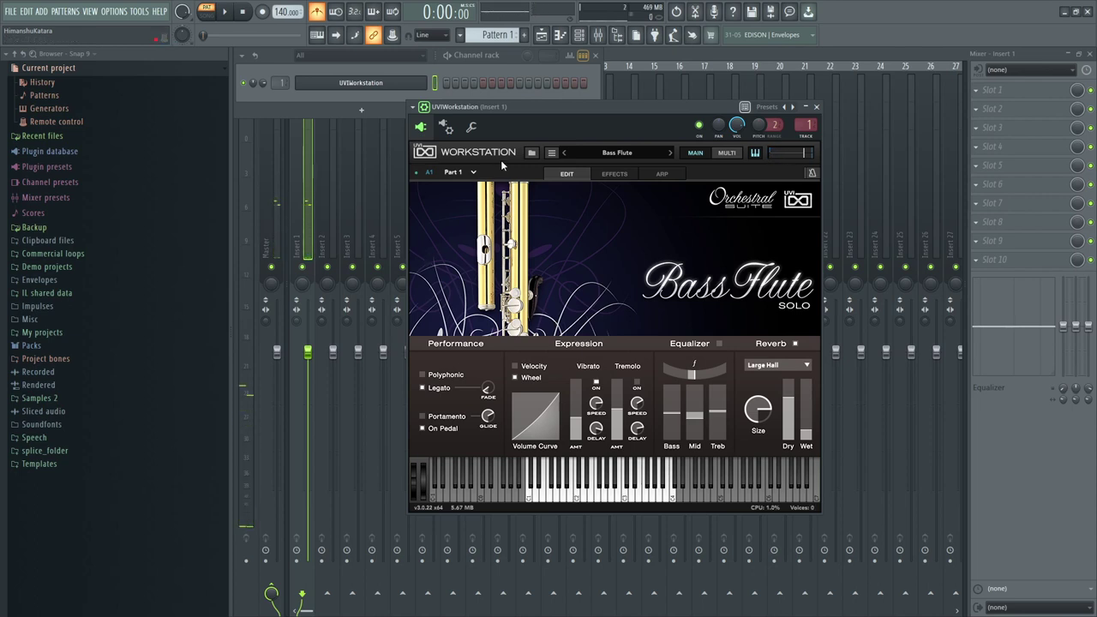
left_click(532, 151)
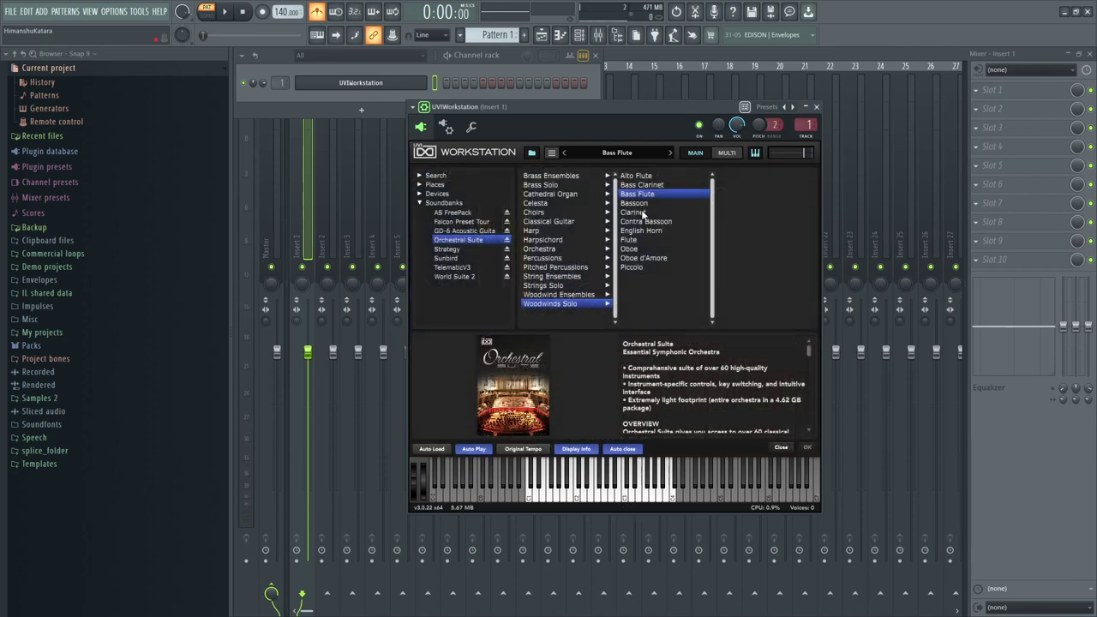
double_click(641, 212)
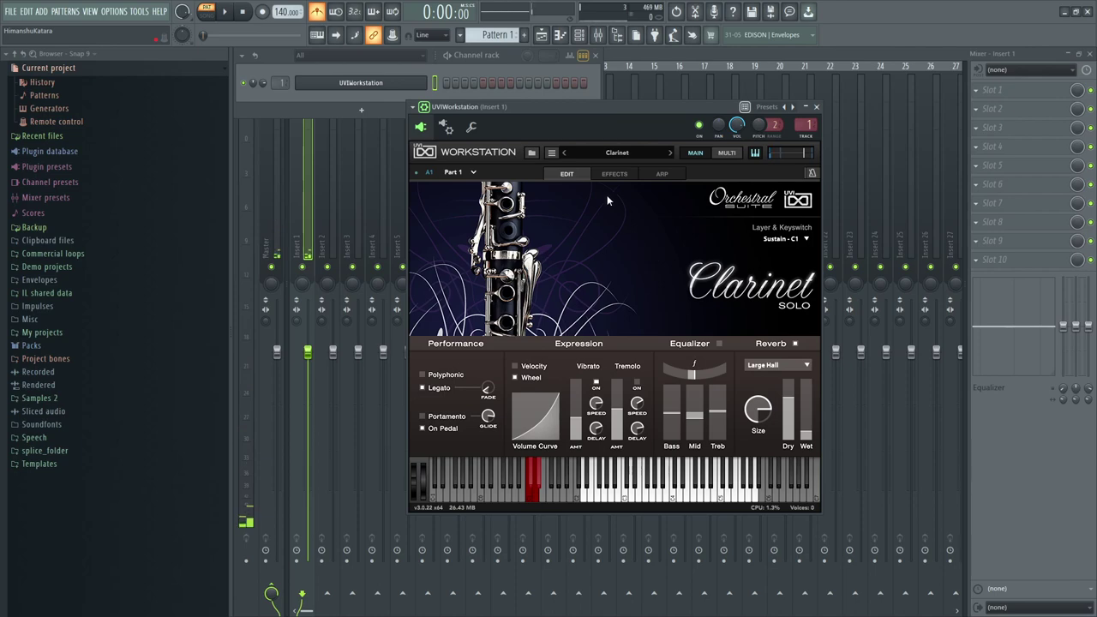
Audition the solo Flute preset, followed by the Piccolo preset, from the Woodwinds Solo category
left_click(531, 153)
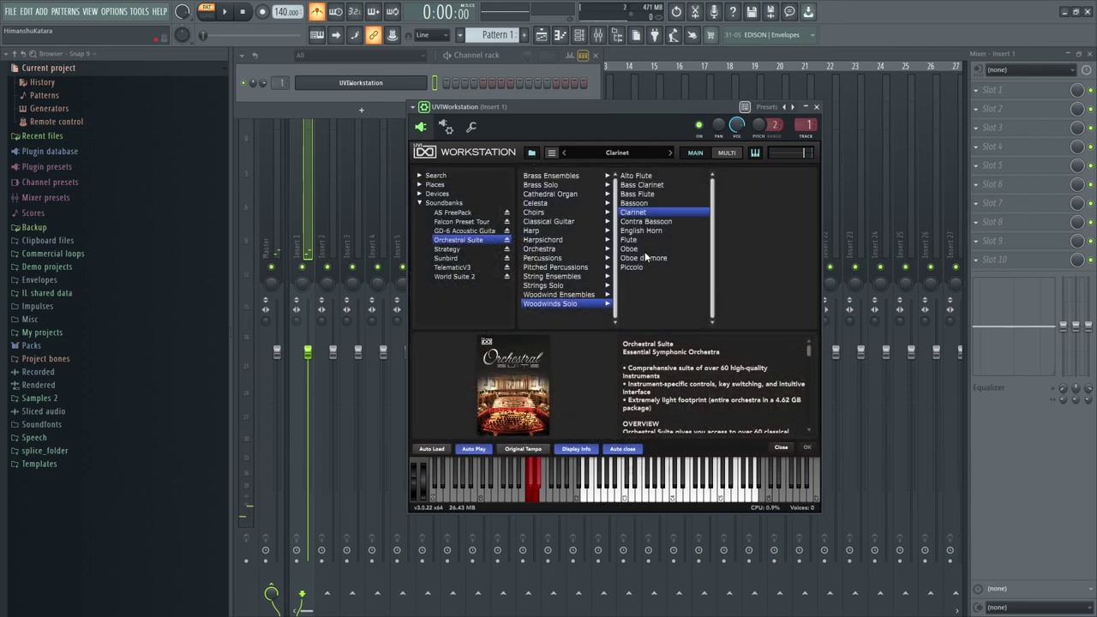
double_click(632, 240)
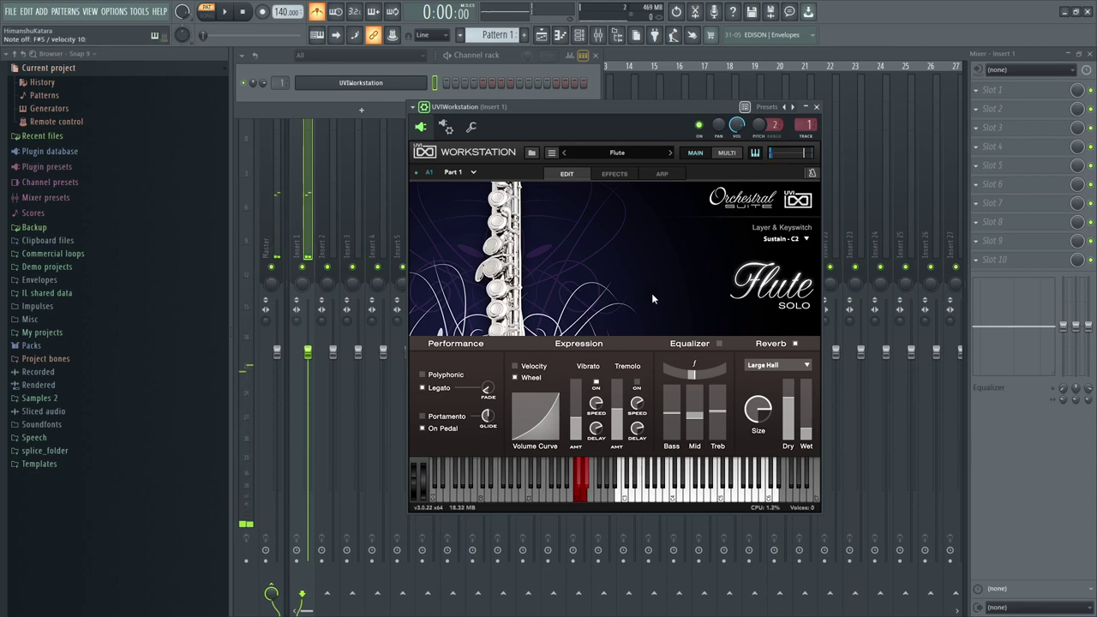
left_click(532, 153)
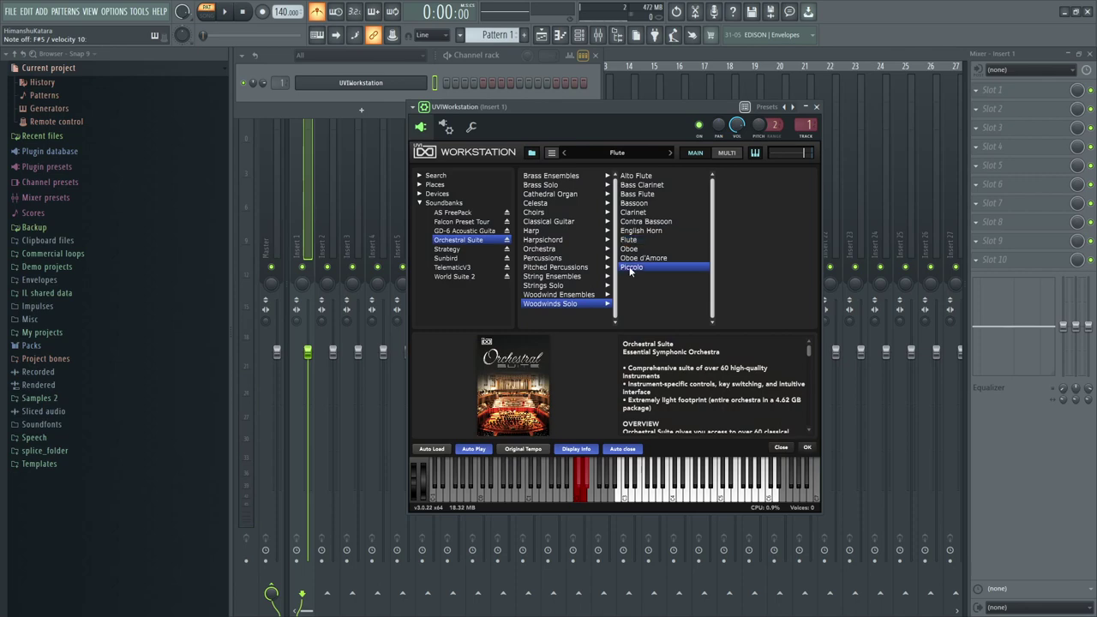
double_click(629, 268)
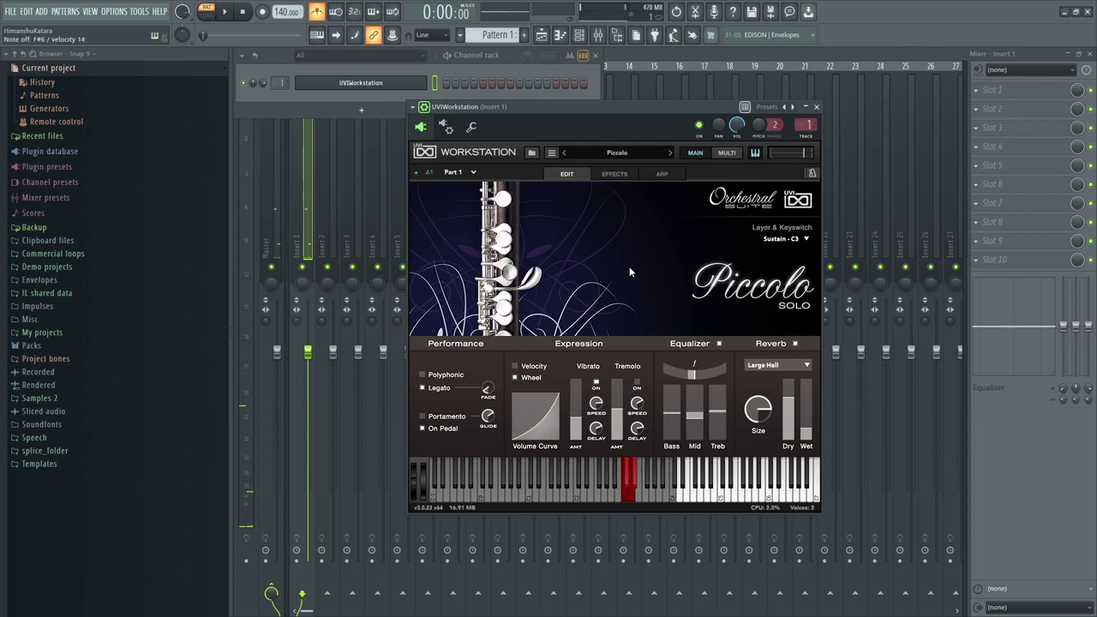
Load the Celesta preset from the Celesta category of Orchestral Suite and audition it
left_click(533, 153)
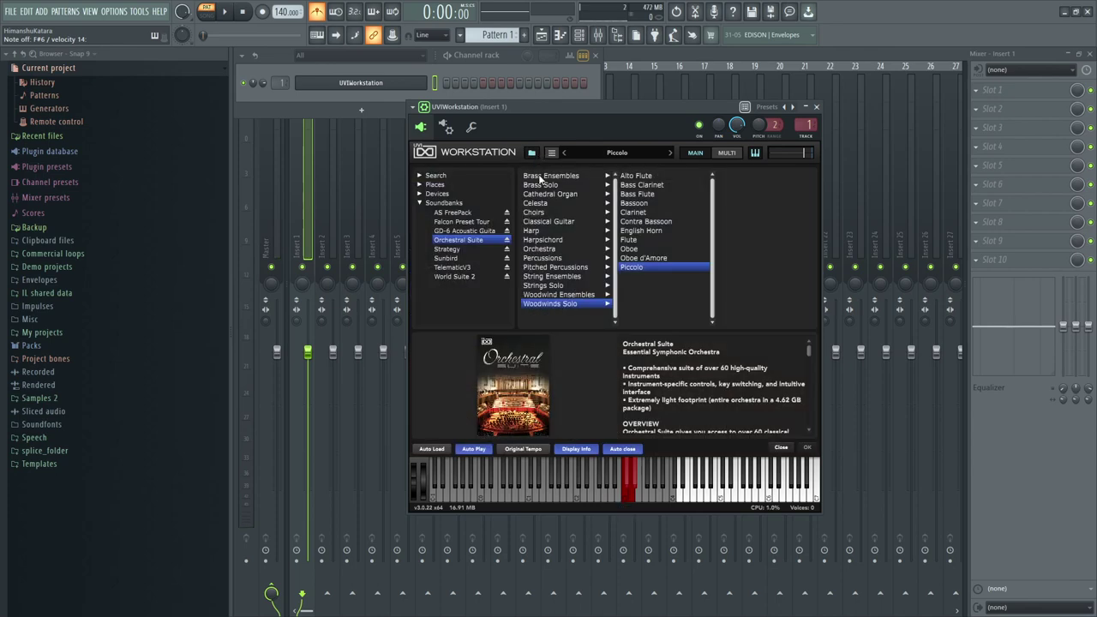
left_click(545, 201)
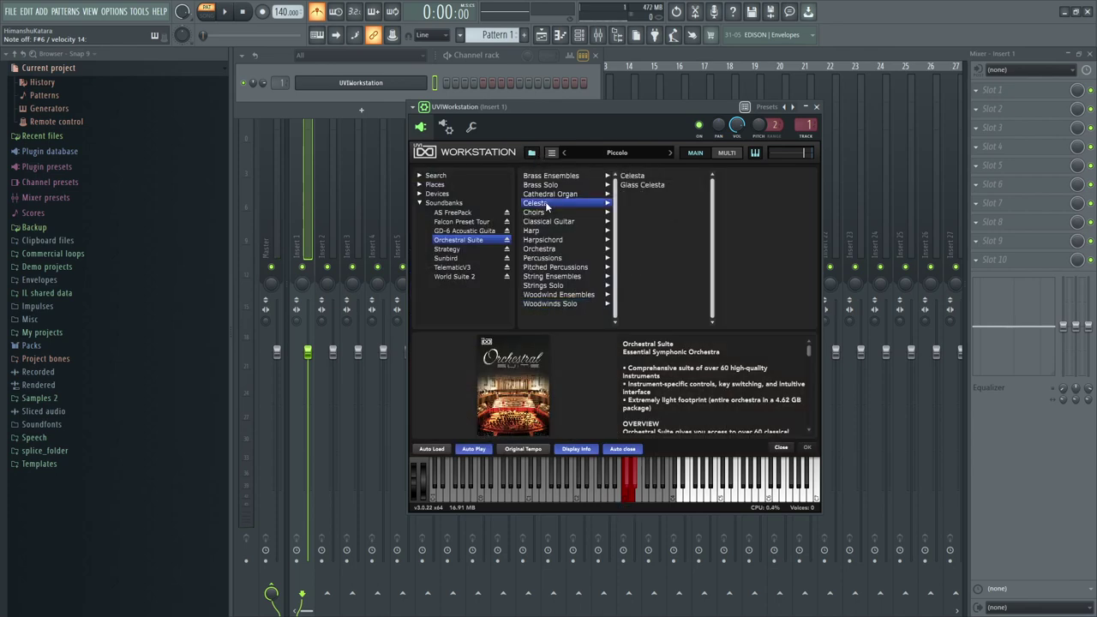
left_click(641, 177)
double_click(644, 179)
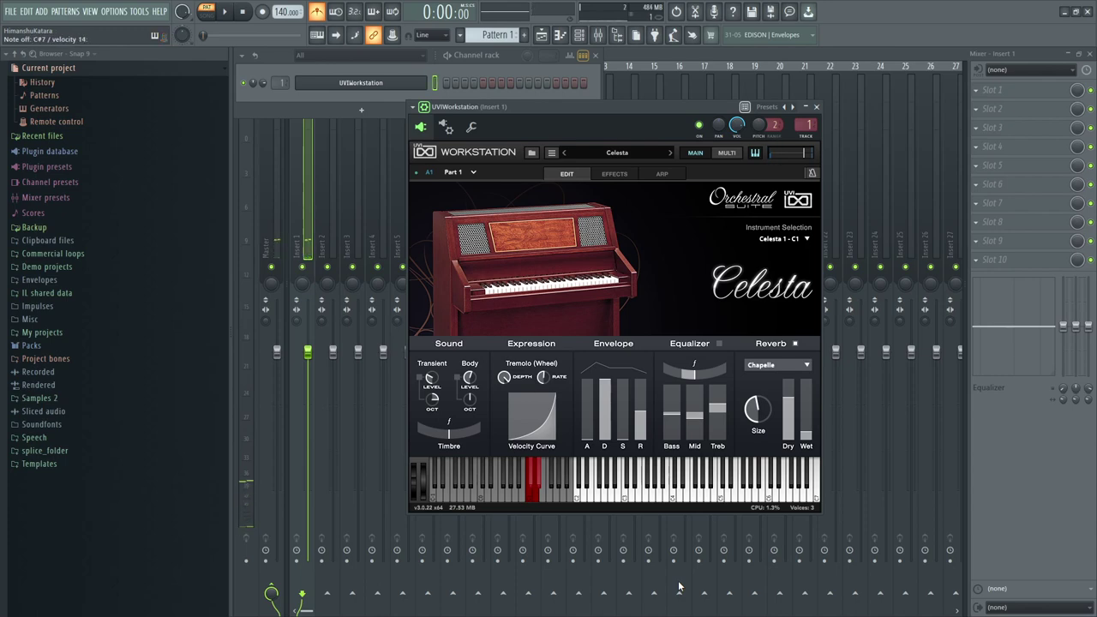
Audition the French Horns Wheel, Trombones Wheel and Trumpets Wheel presets from the Brass Ensembles category in turn
left_click(532, 152)
left_click(553, 175)
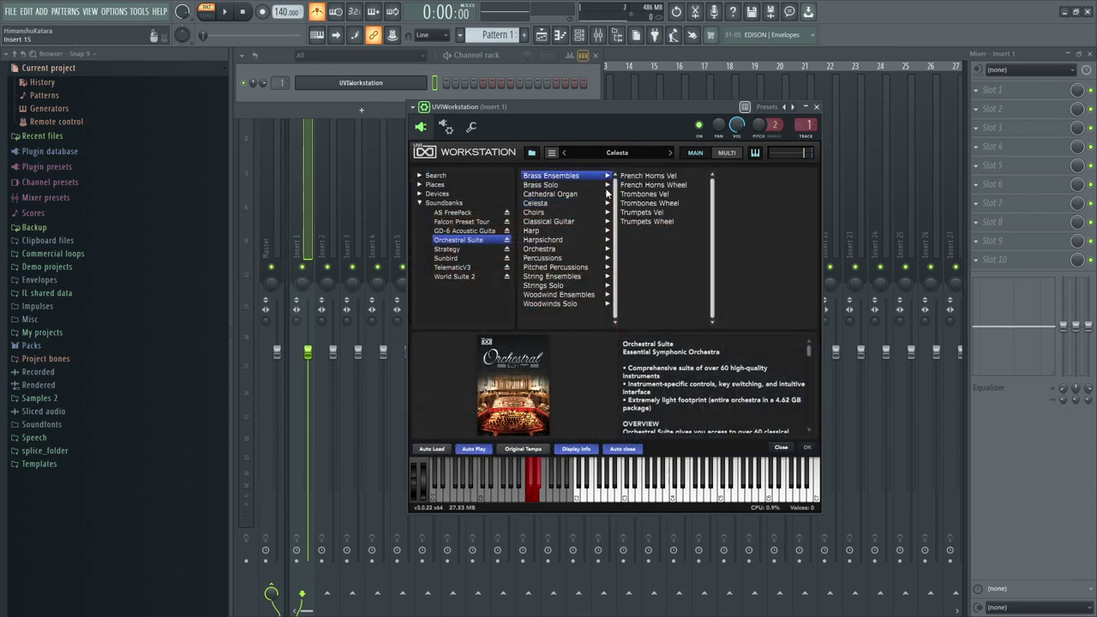
left_click(657, 184)
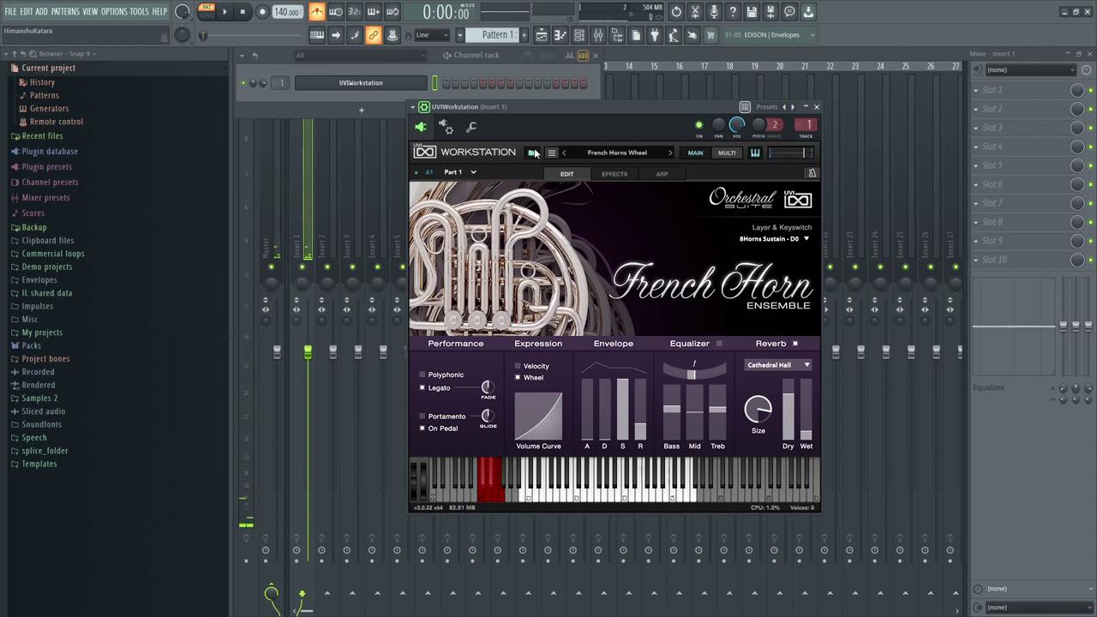
left_click(532, 152)
left_click(635, 203)
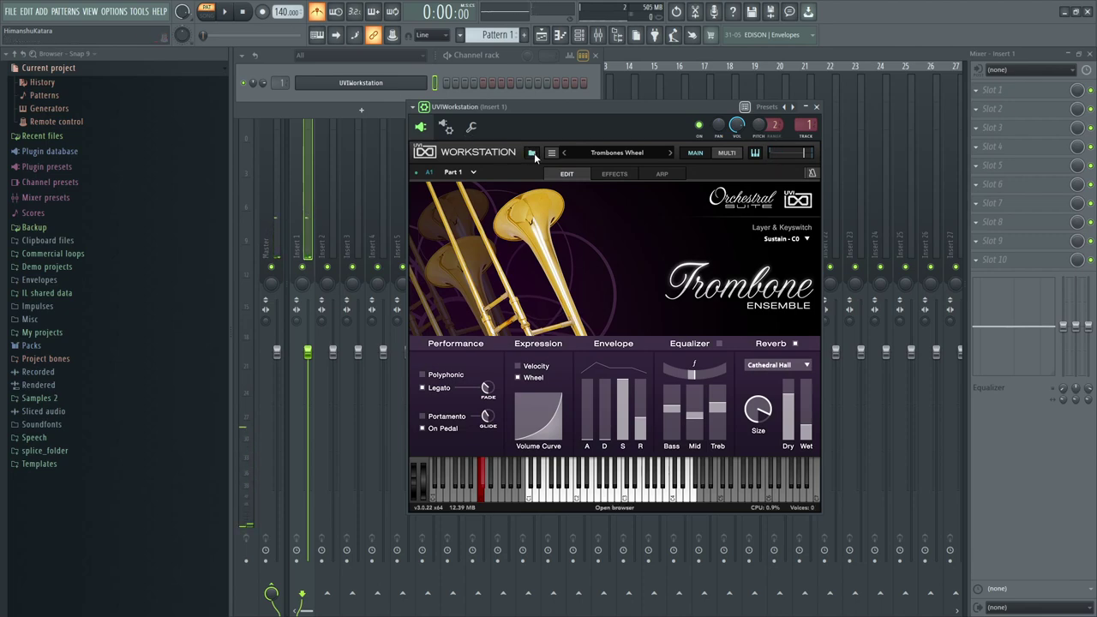
left_click(531, 153)
double_click(647, 219)
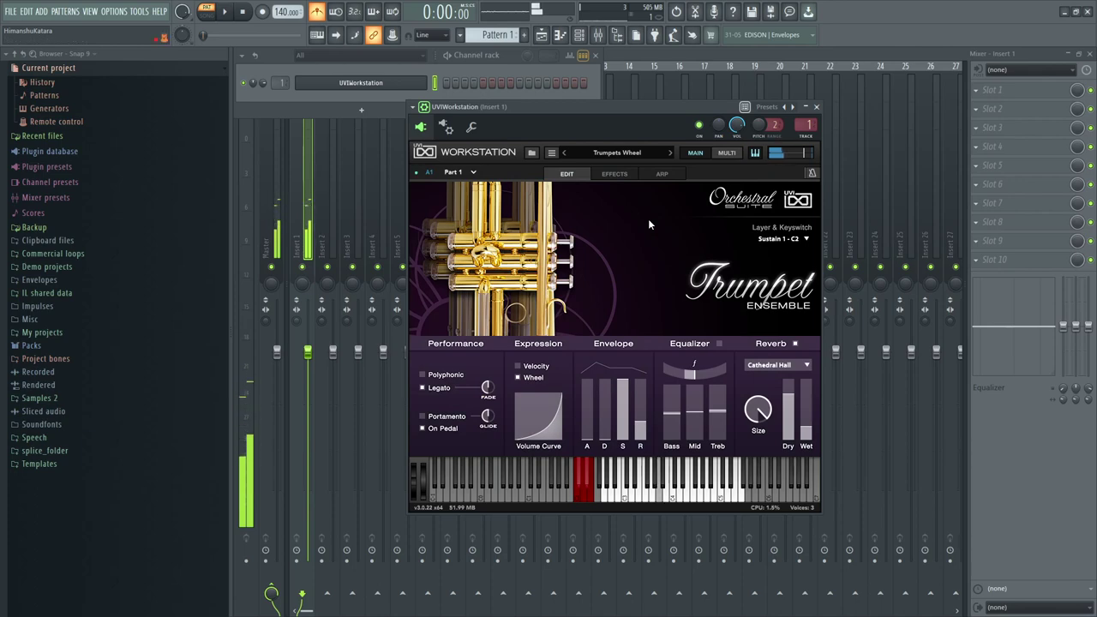
Audition the French Horn, Solo Trumpet and Trumpet Piccolo presets from the Brass Solo category in turn
left_click(531, 151)
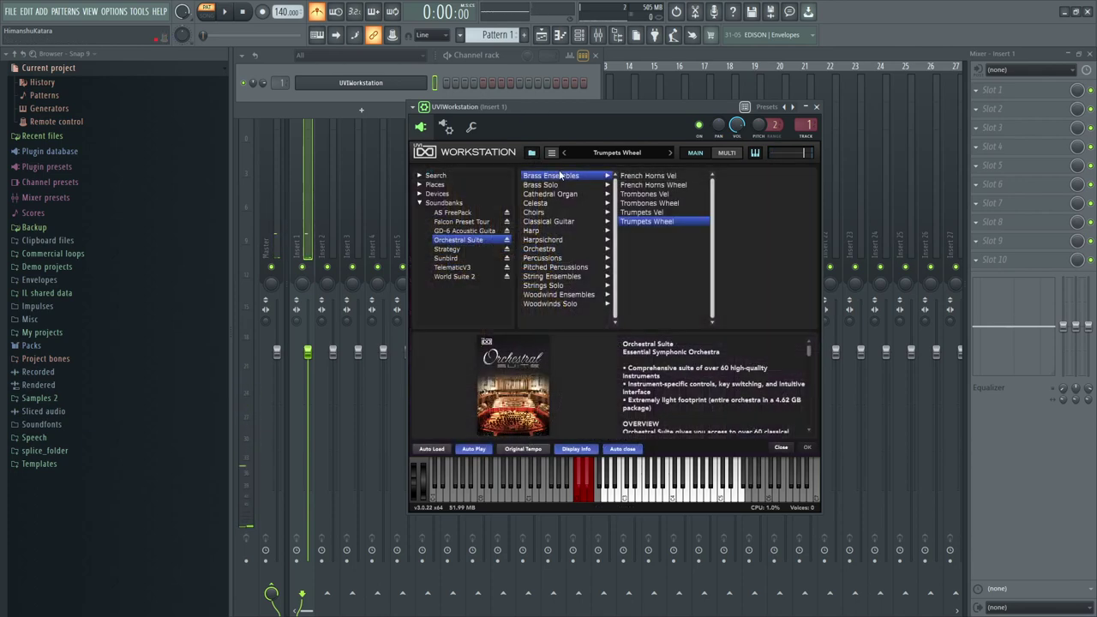
left_click(550, 185)
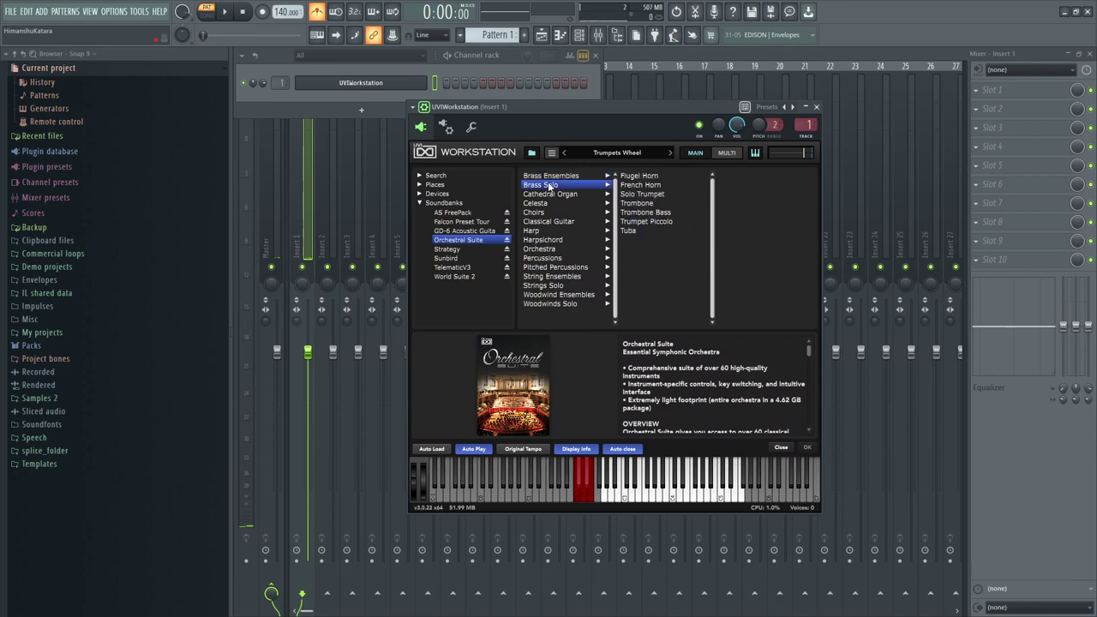
double_click(642, 186)
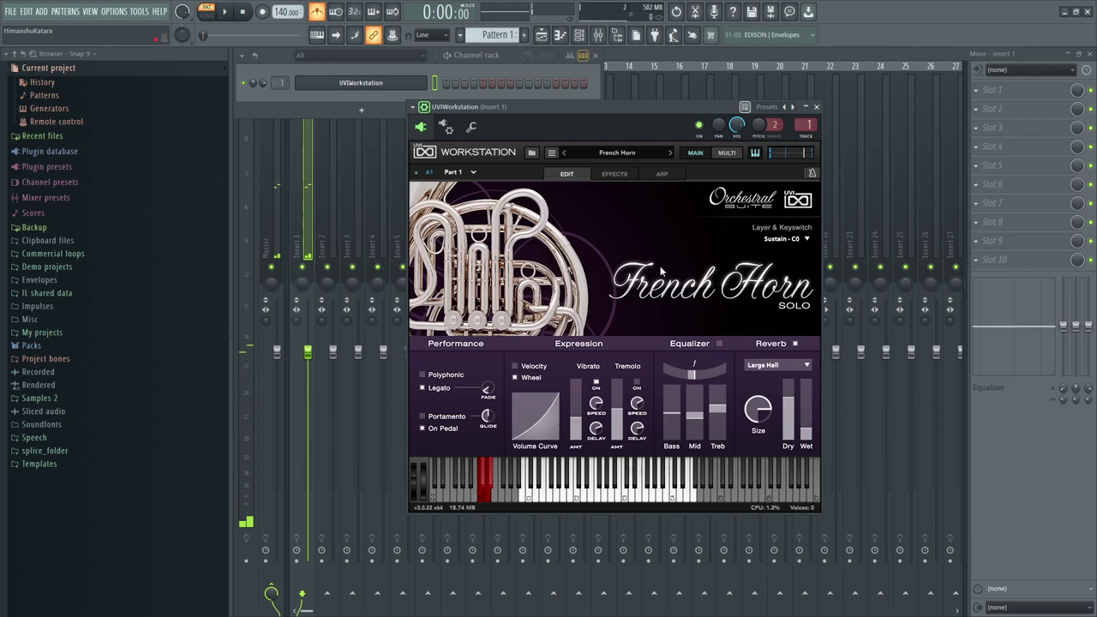
left_click(530, 152)
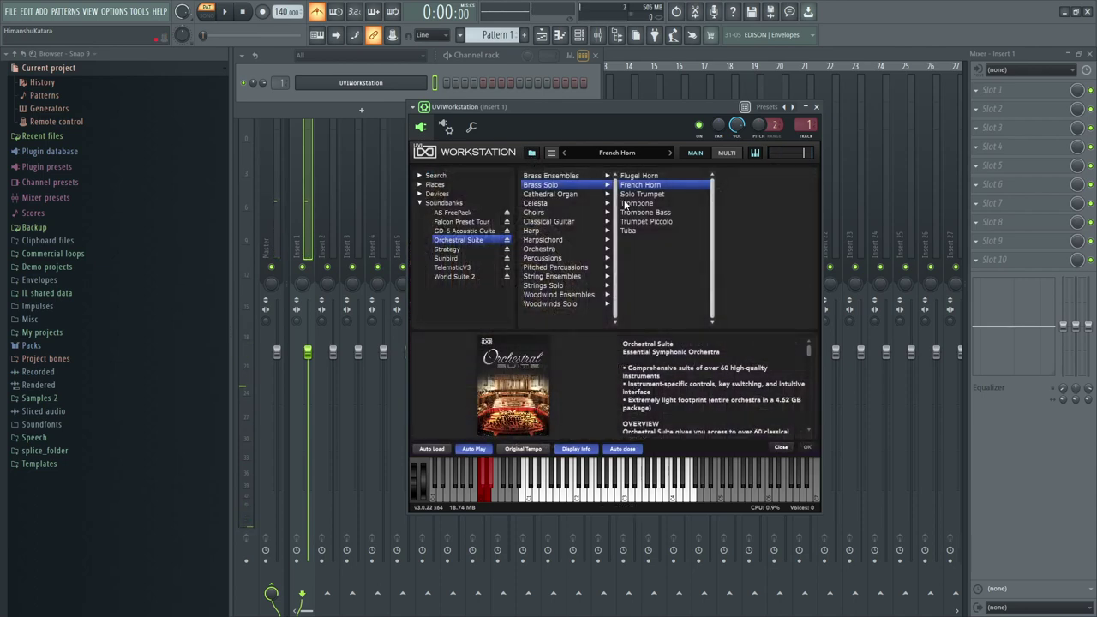
double_click(633, 194)
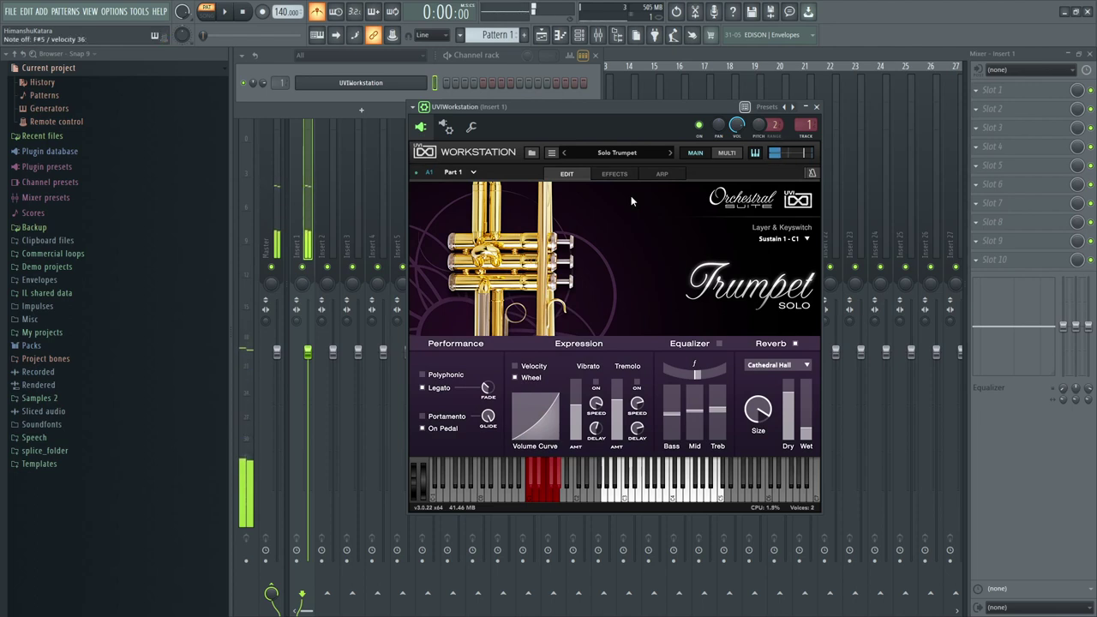
left_click(531, 152)
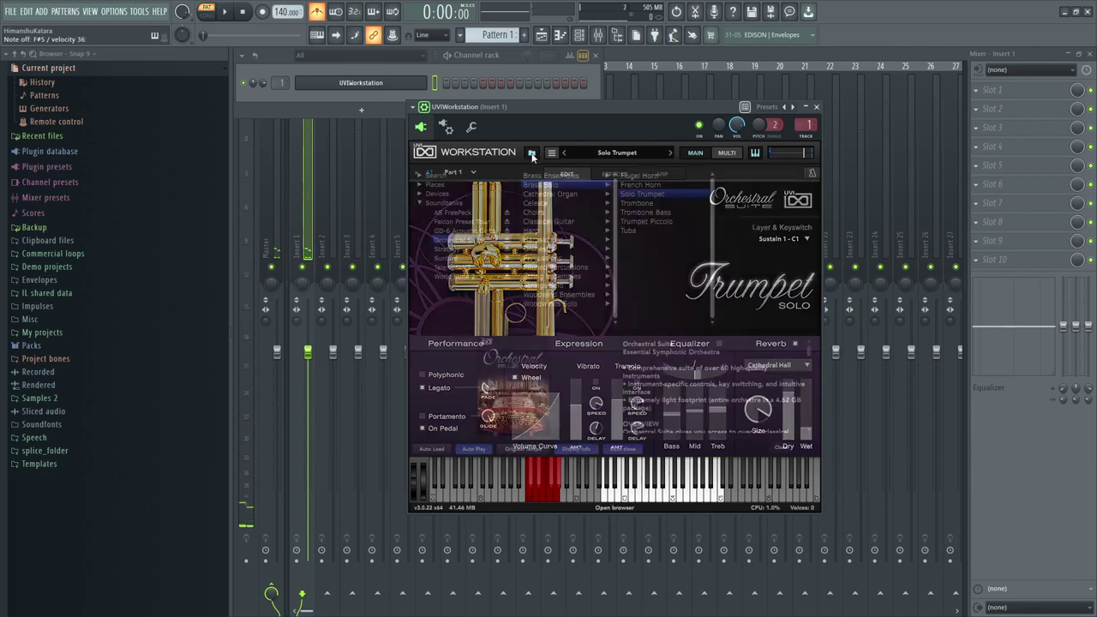
left_click(646, 222)
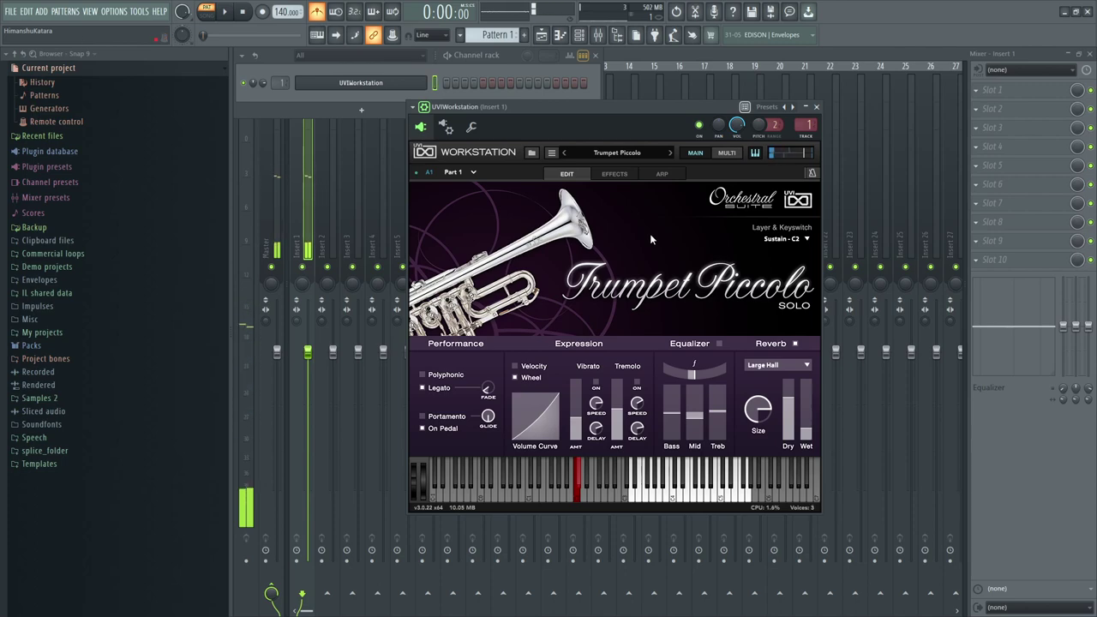
Audition the Meditation Organ preset from the Cathedral Organ category, and advance to the following preset, Celesta
left_click(532, 153)
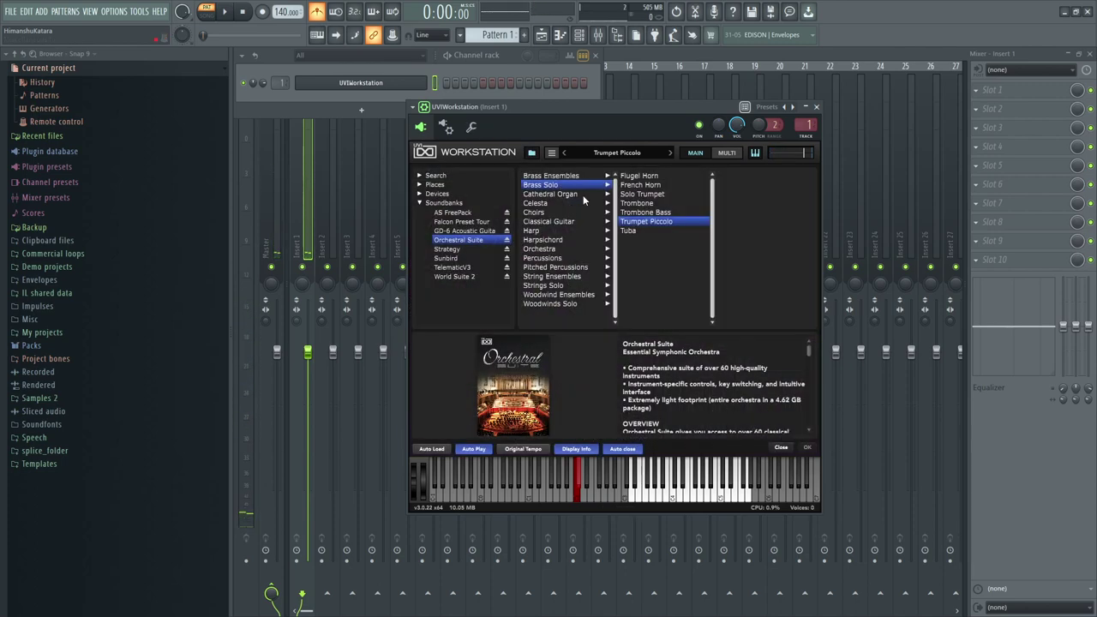
left_click(542, 194)
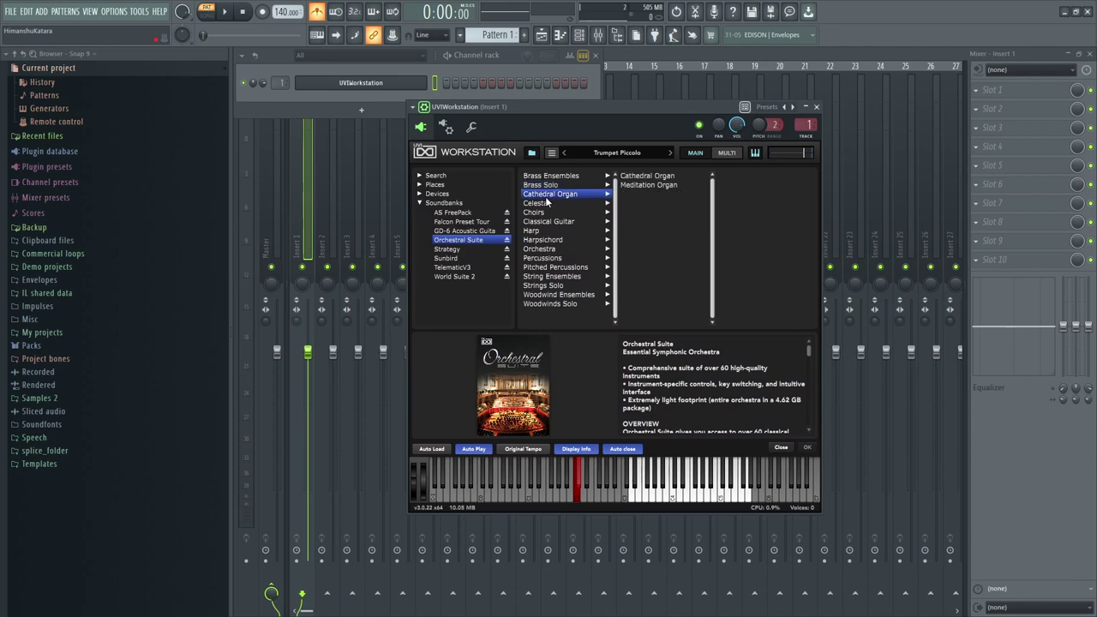
double_click(633, 186)
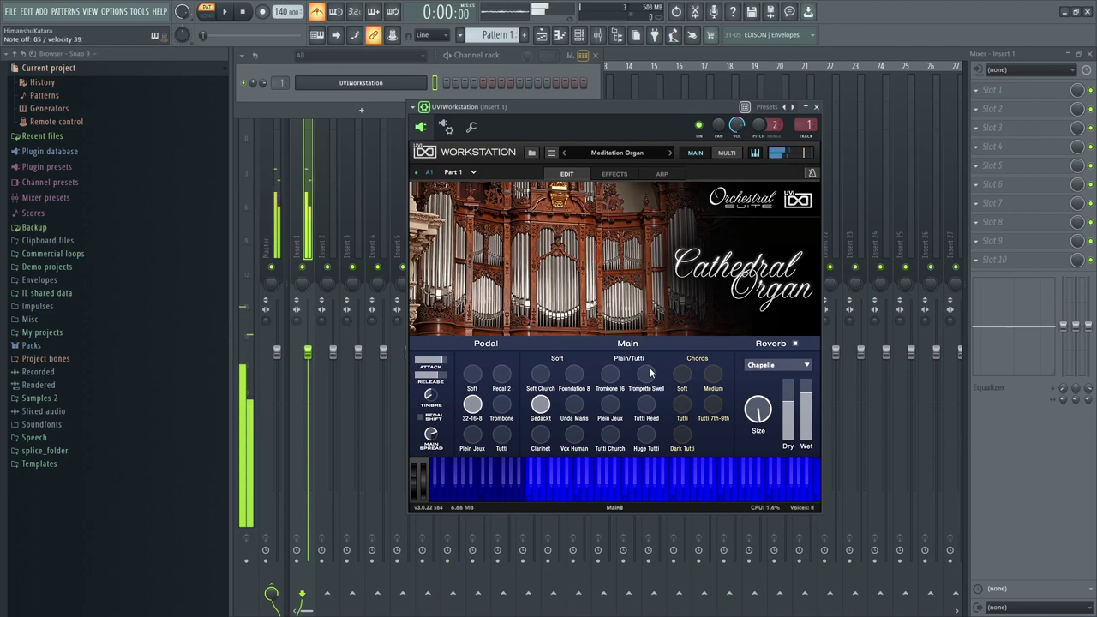
left_click(670, 153)
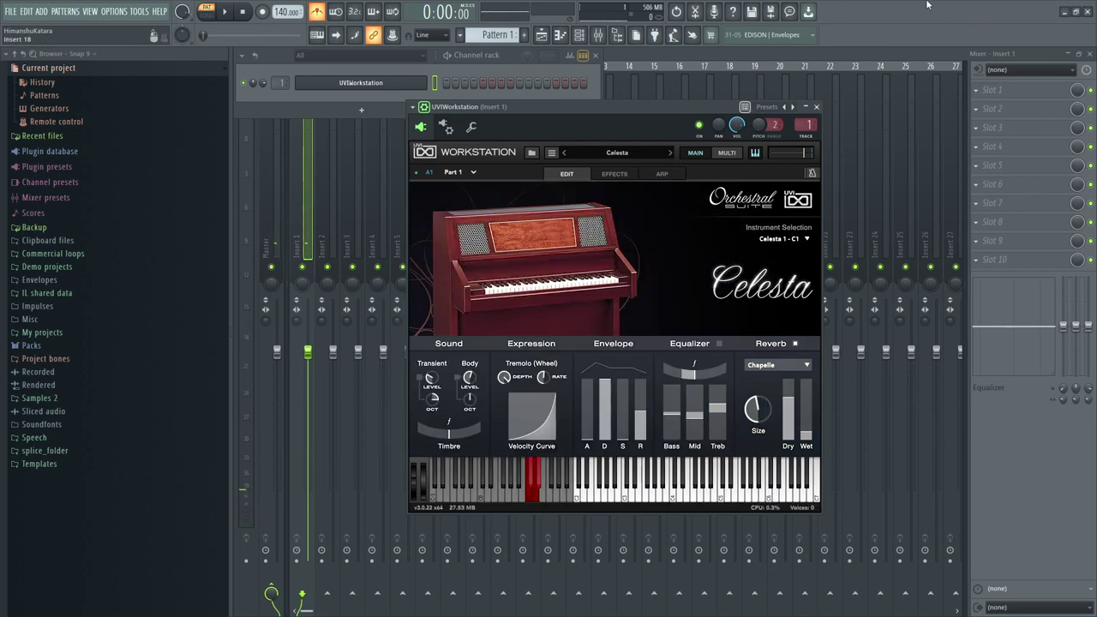
Reopen the preset browser and read the Overview section of the Orchestral Suite soundbank description
left_click(531, 153)
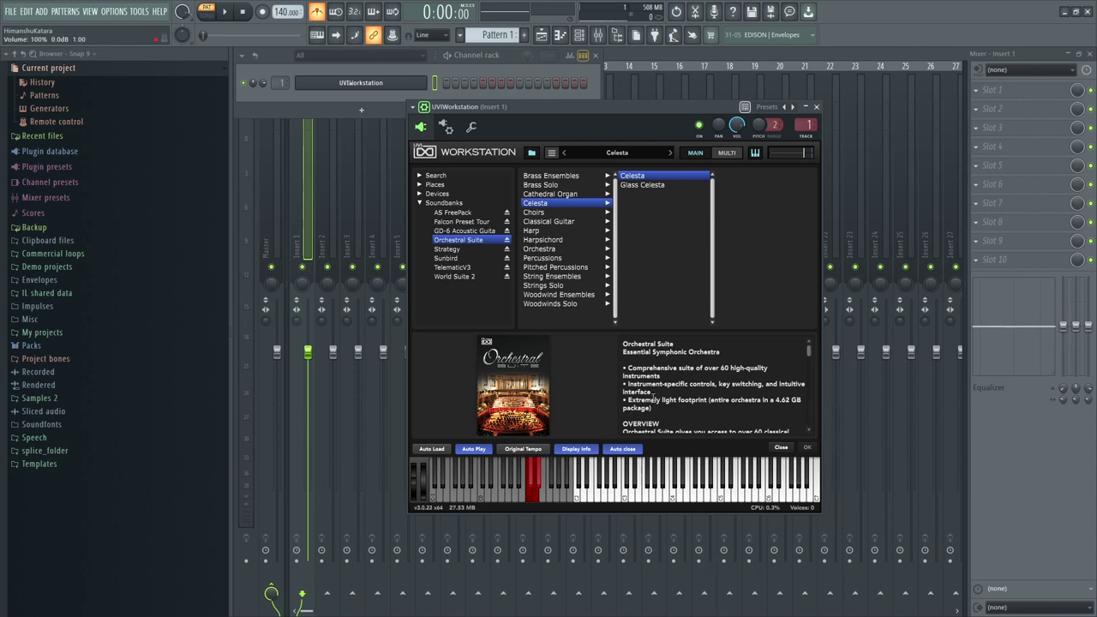
scroll(656, 399, "down", 3)
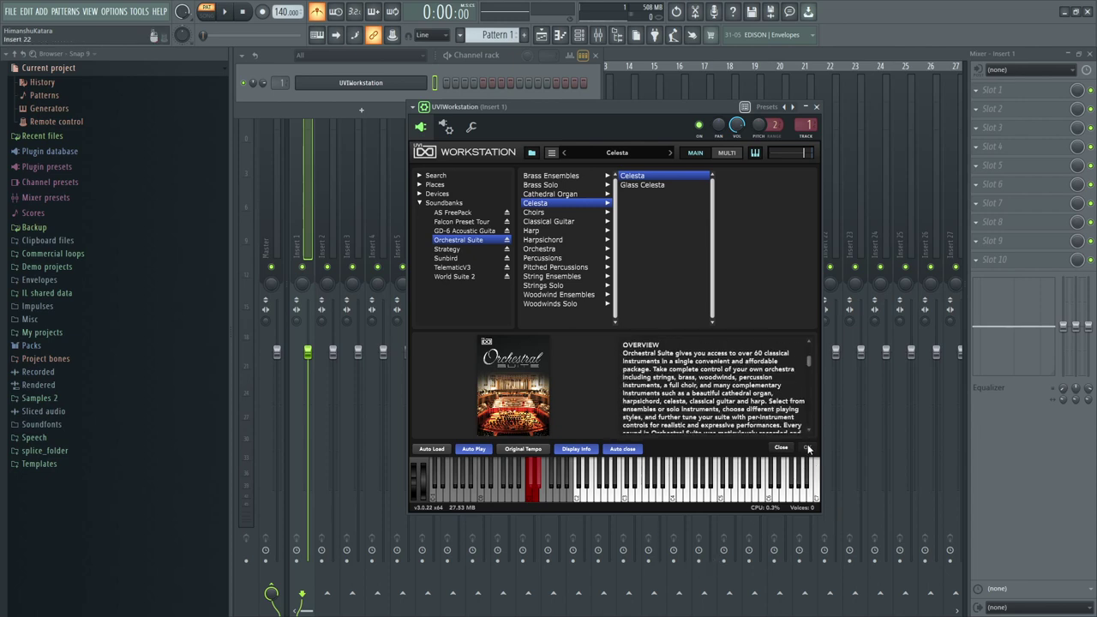